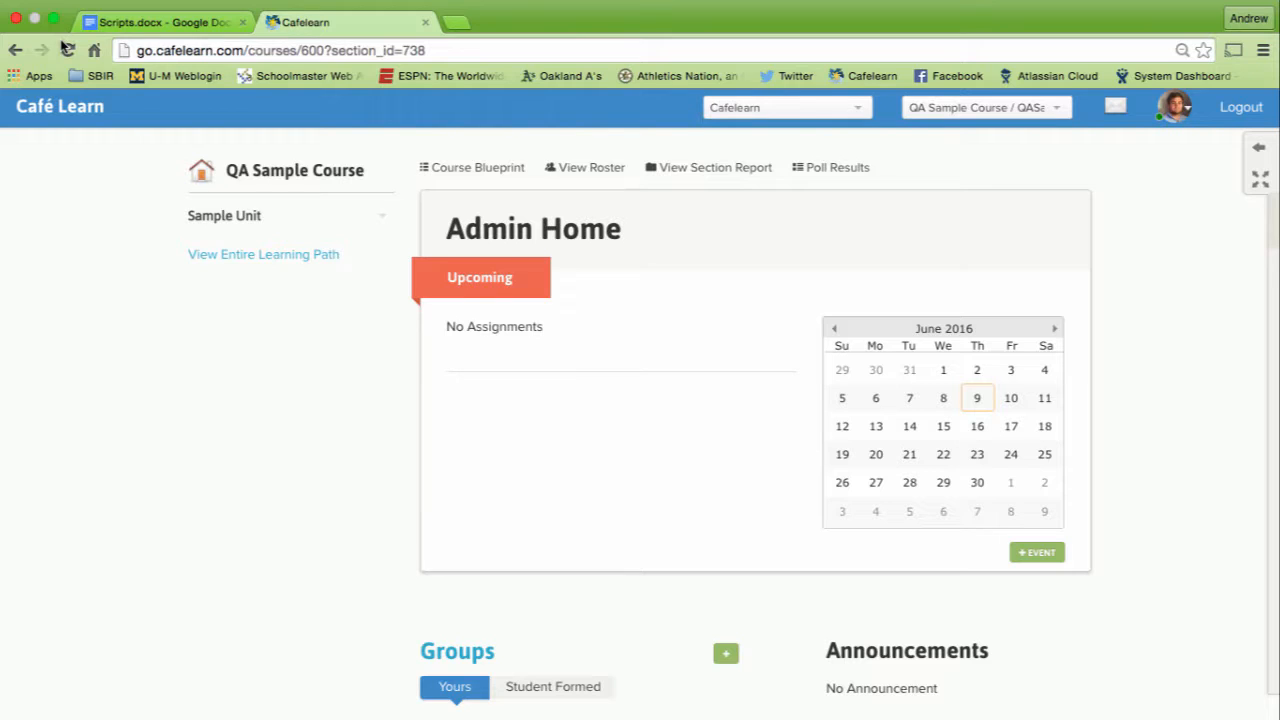
Open the Course Blueprint for QA Sample Course and look over its big ideas and modules
{"action": "left_click", "coordinate": [495, 170]}
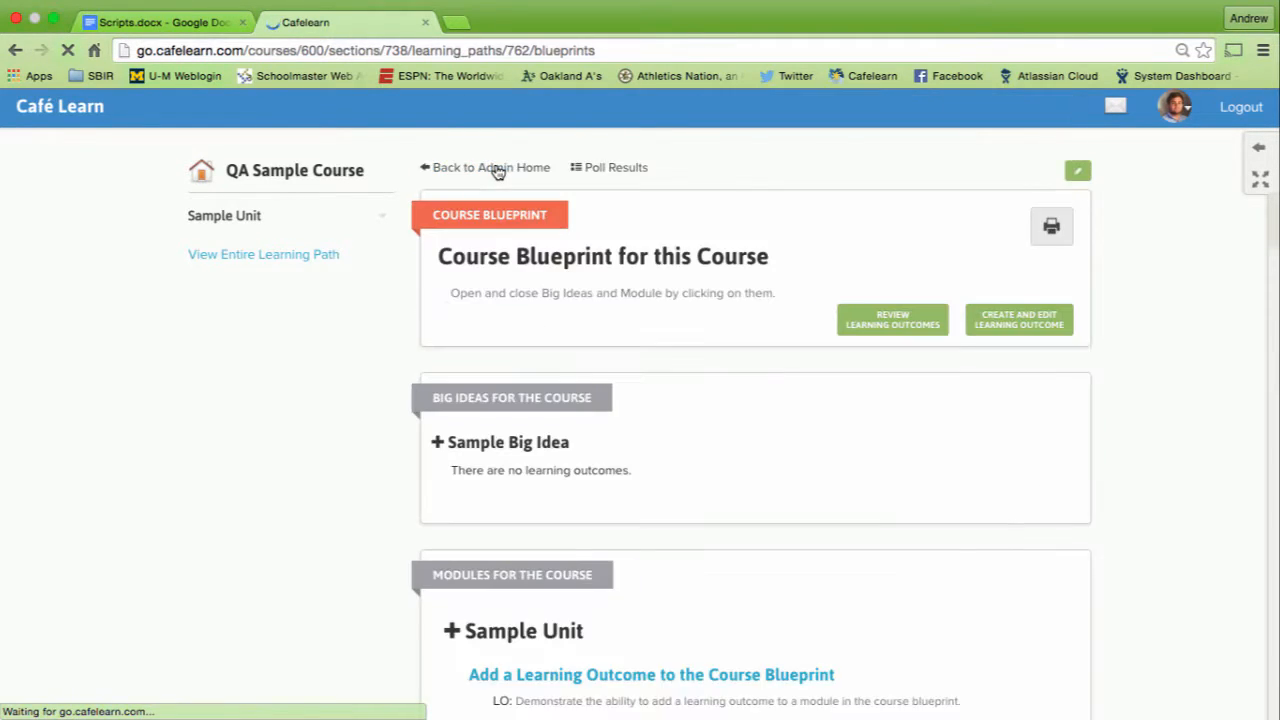
{"action": "scroll", "coordinate": [873, 492], "scroll_direction": "down", "scroll_amount": 1}
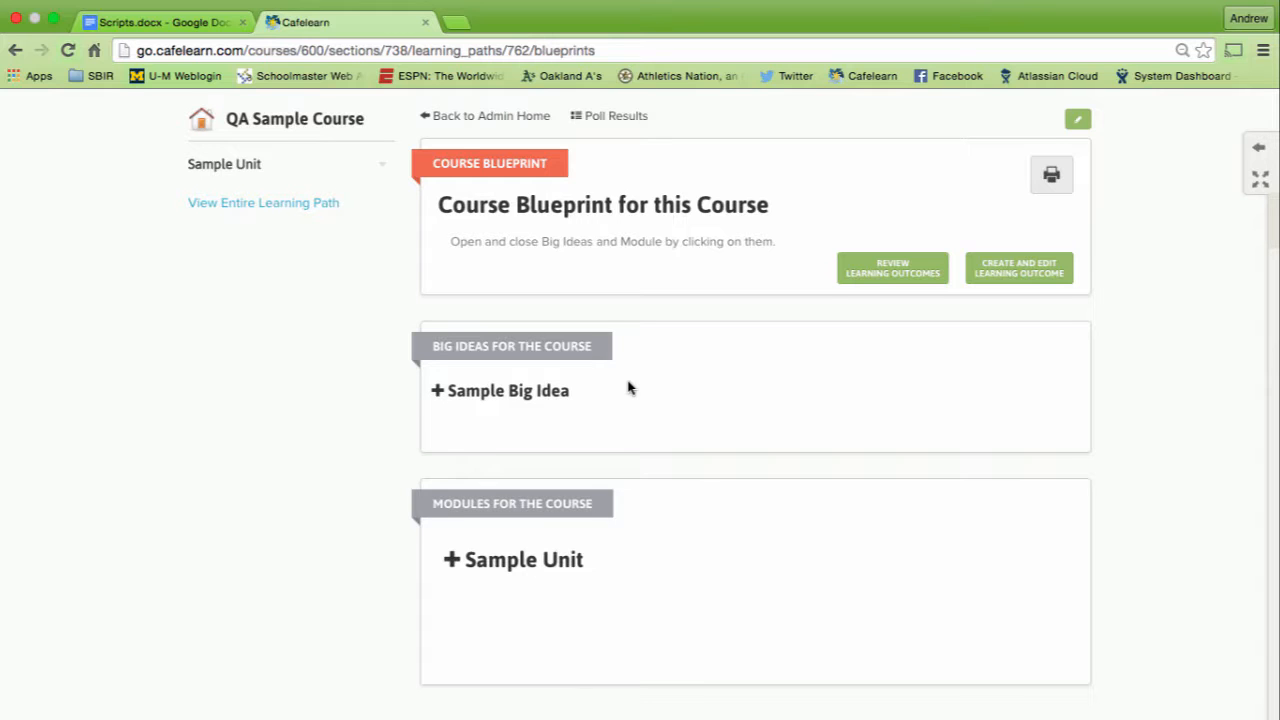
{"action": "scroll", "coordinate": [628, 388], "scroll_direction": "down", "scroll_amount": 1}
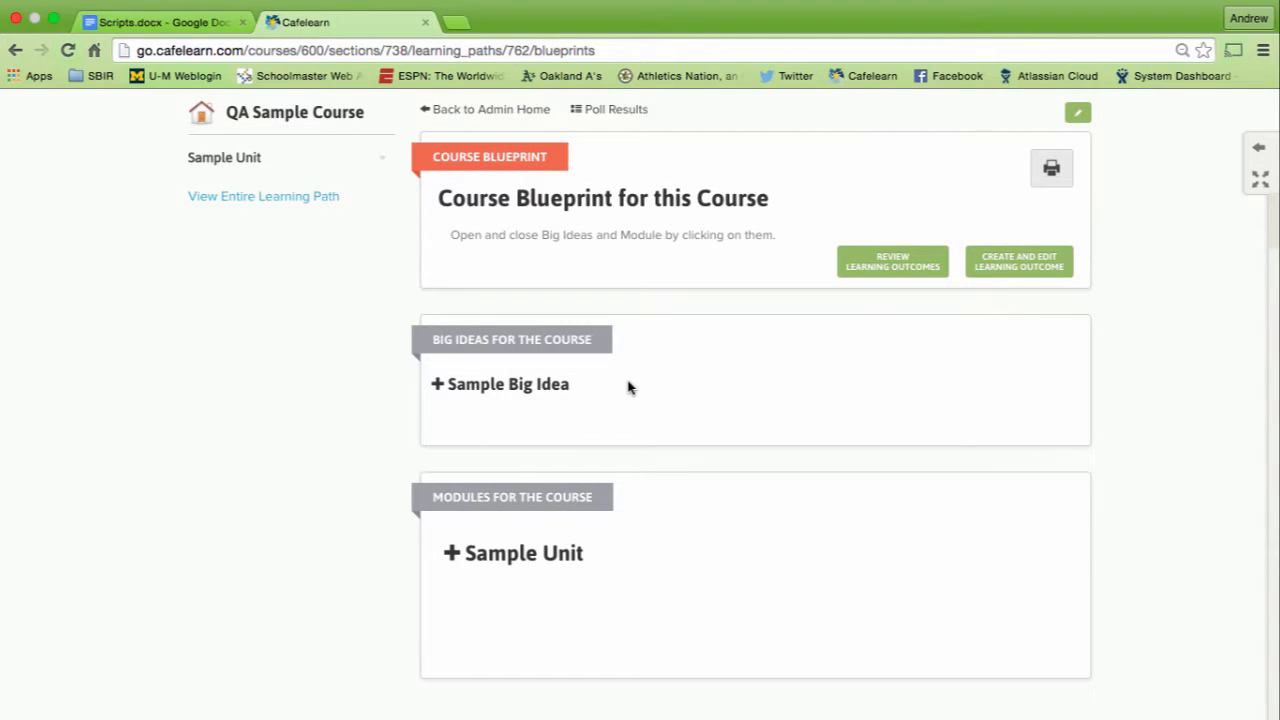
{"action": "scroll", "coordinate": [628, 388], "scroll_direction": "down", "scroll_amount": 5}
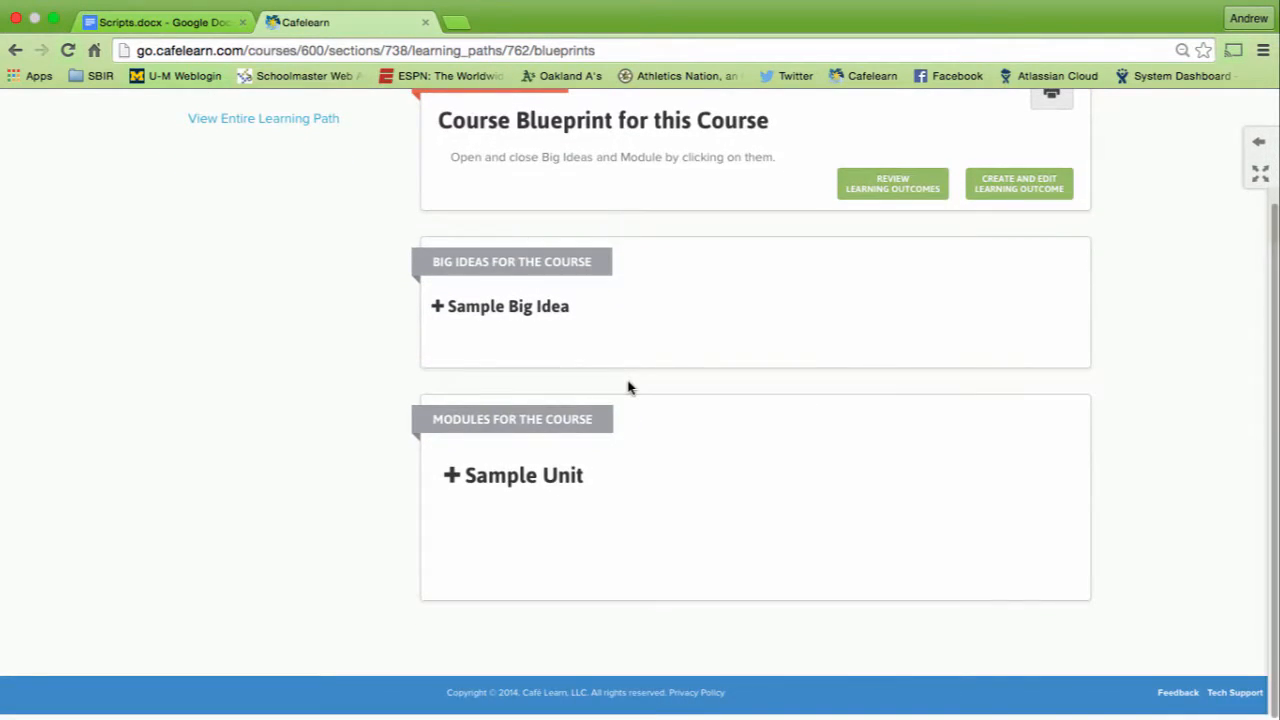
{"action": "scroll", "coordinate": [628, 388], "scroll_direction": "up", "scroll_amount": 8}
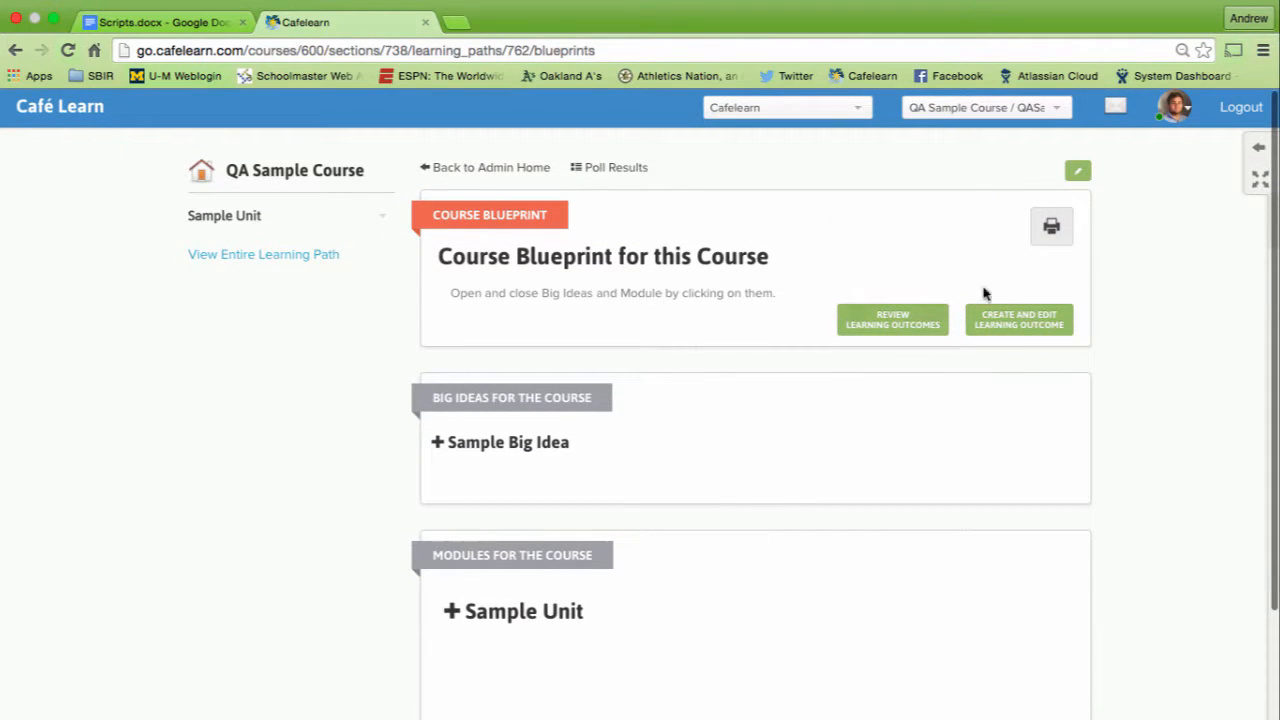
Turn on editing for the course blueprint and add a big idea titled "Big Idea 1"
{"action": "left_click", "coordinate": [1078, 171]}
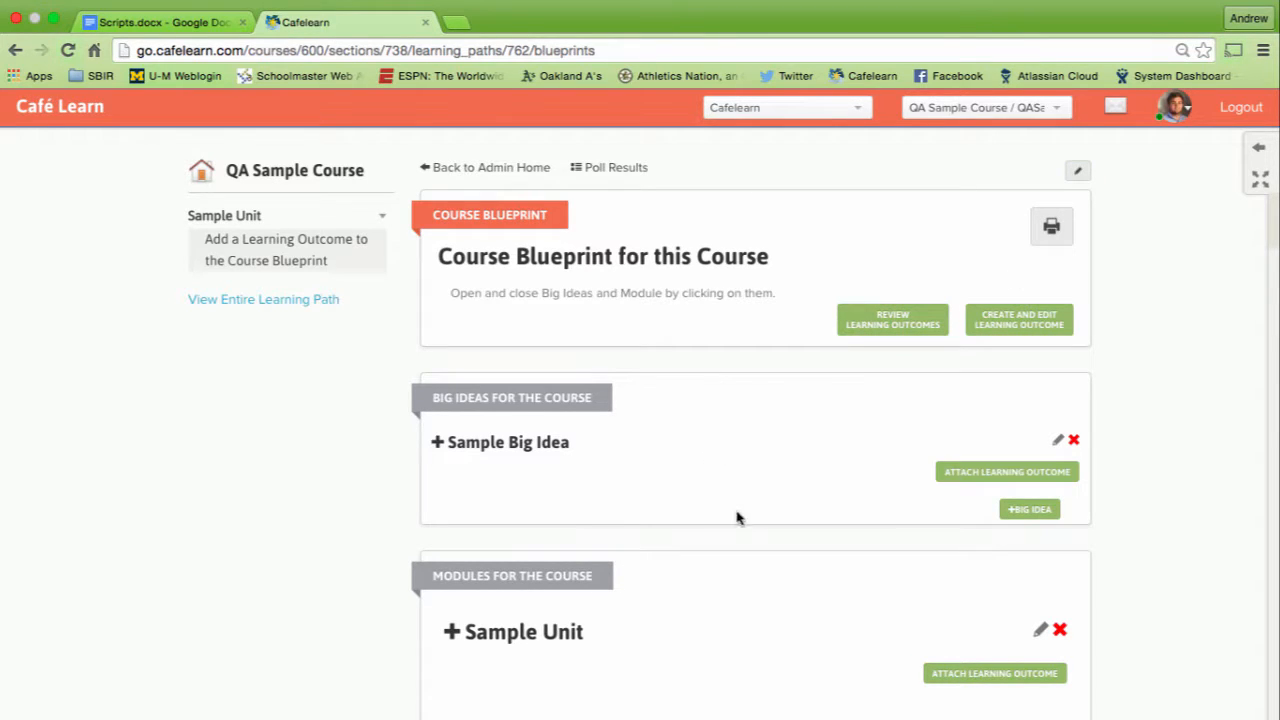
{"action": "scroll", "coordinate": [739, 536], "scroll_direction": "down", "scroll_amount": 1}
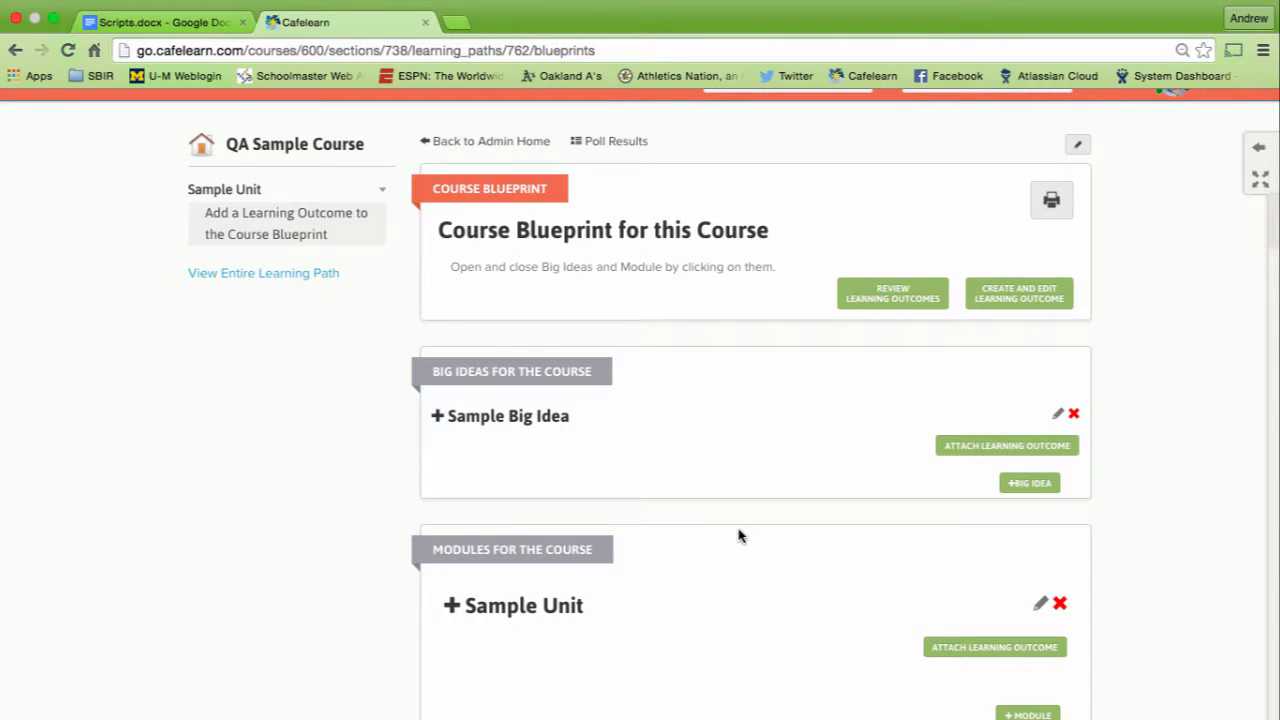
{"action": "scroll", "coordinate": [739, 536], "scroll_direction": "down", "scroll_amount": 2}
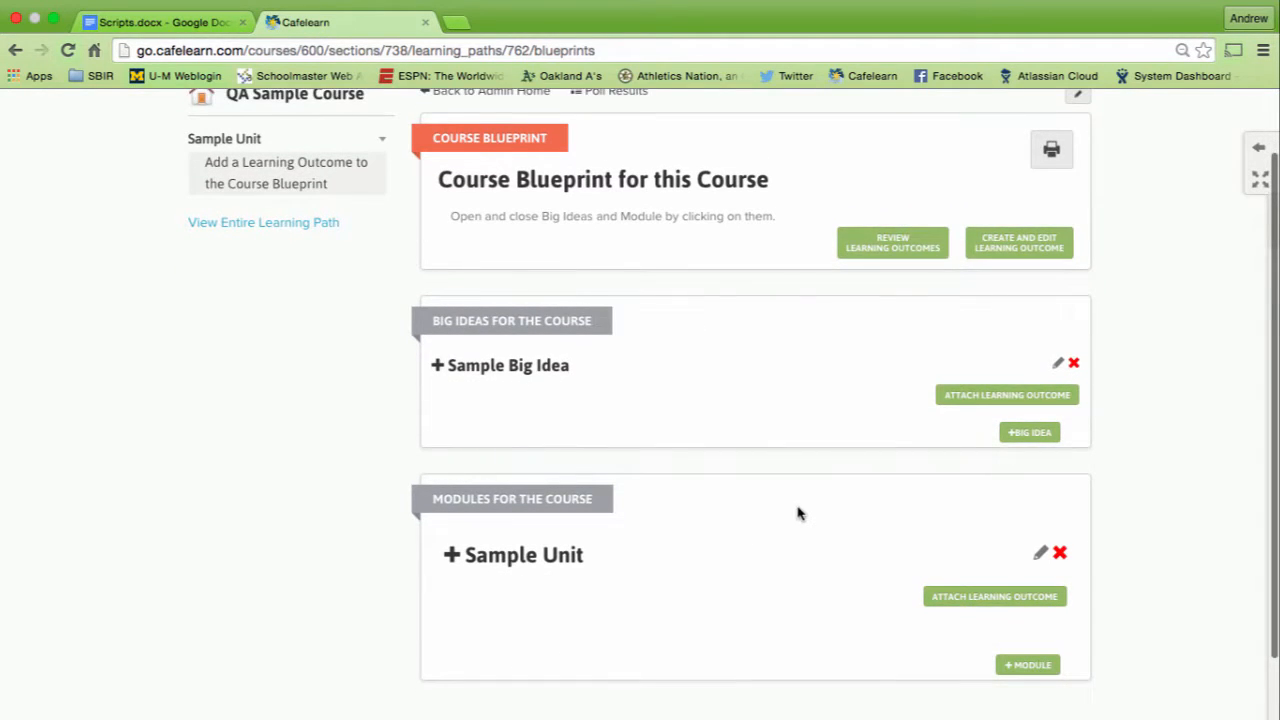
{"action": "scroll", "coordinate": [798, 513], "scroll_direction": "down", "scroll_amount": 1}
{"action": "left_click", "coordinate": [1030, 410]}
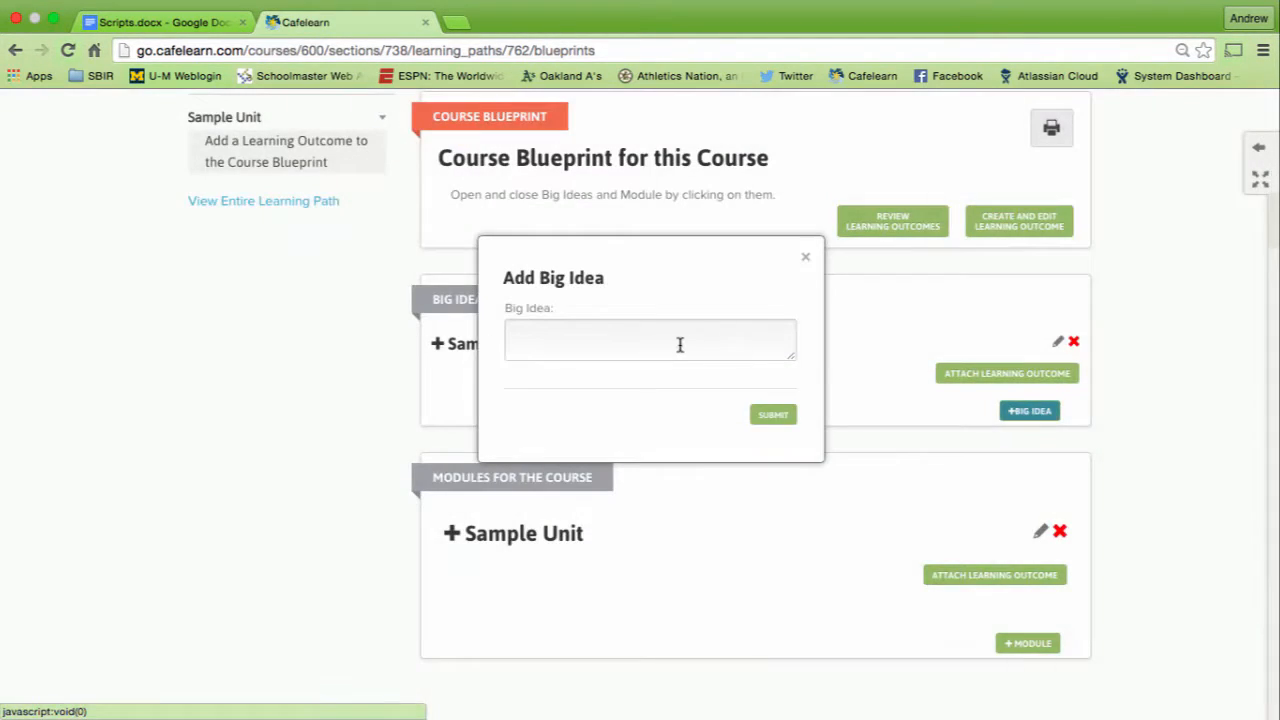
{"action": "left_click", "coordinate": [679, 344]}
{"action": "type", "text": "Big"}
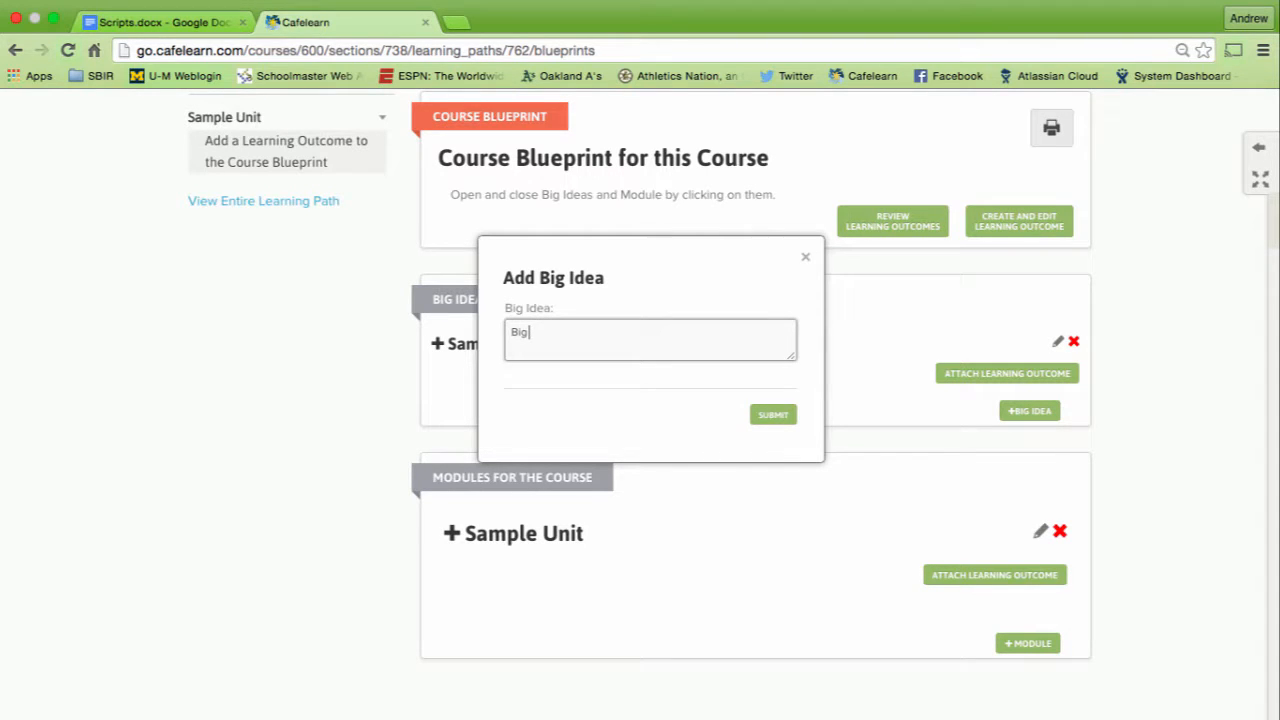
{"action": "type", "text": " Idea 1"}
{"action": "left_click", "coordinate": [765, 416]}
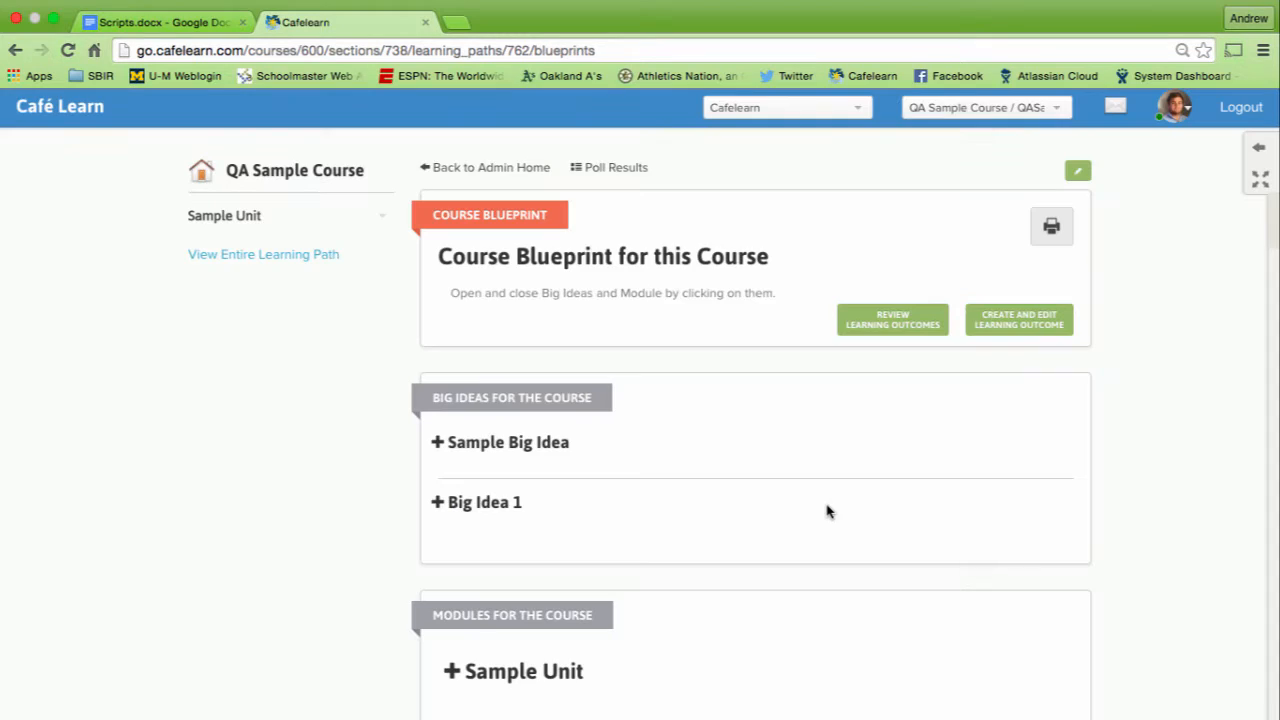
Turn blueprint editing back on and add another big idea titled "Big Idea 2"
{"action": "scroll", "coordinate": [826, 511], "scroll_direction": "down", "scroll_amount": 1}
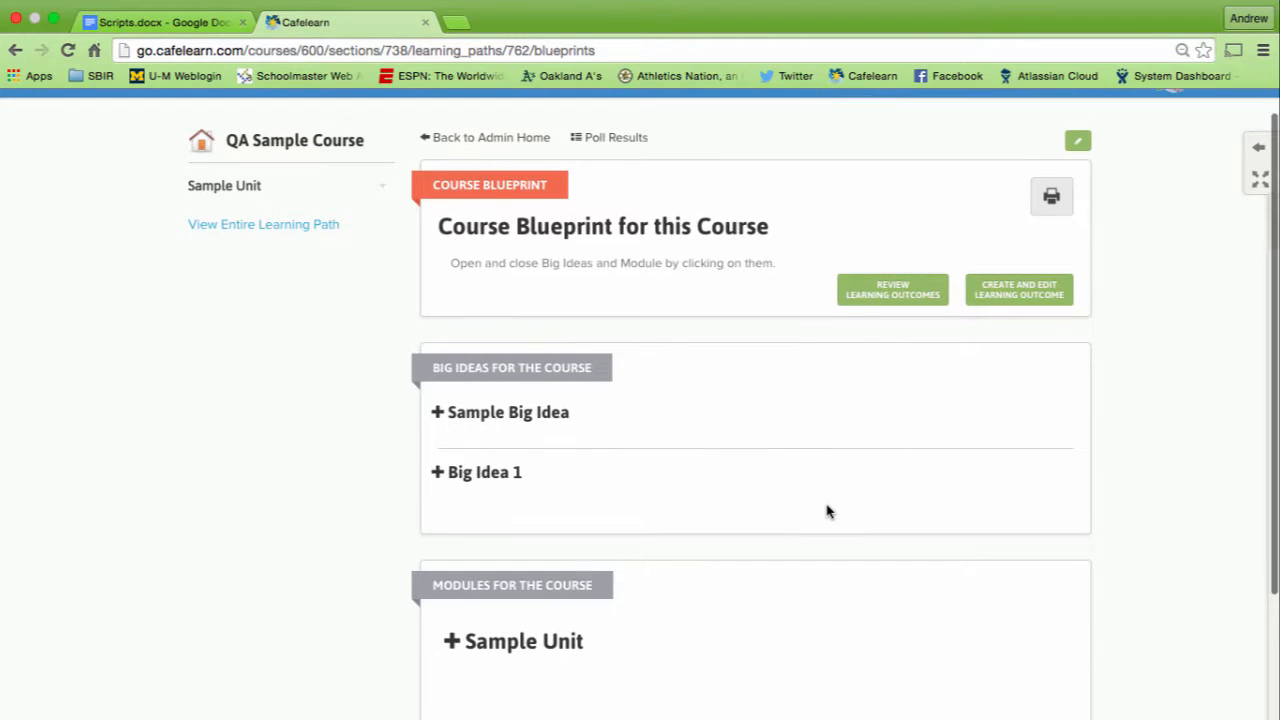
{"action": "left_click", "coordinate": [1077, 141]}
{"action": "left_click", "coordinate": [1029, 560]}
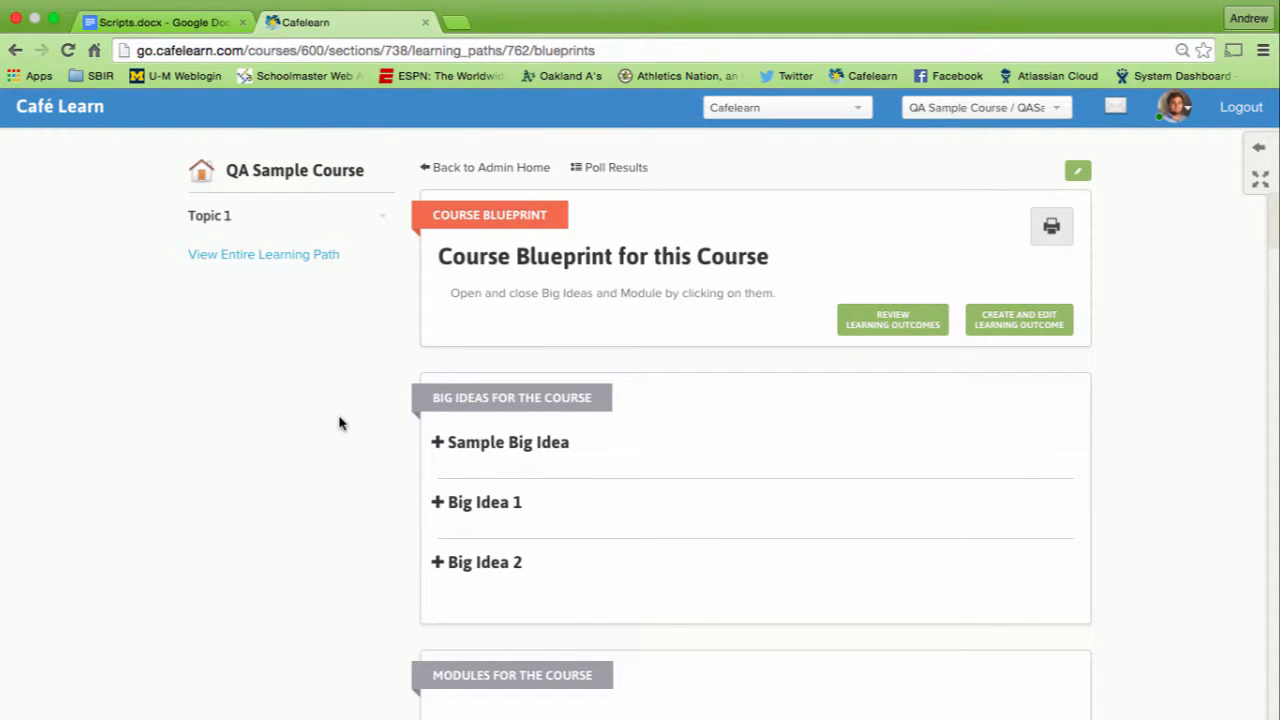
Turn on blueprint editing and add a module titled "Topic 2" to the course
{"action": "scroll", "coordinate": [392, 457], "scroll_direction": "down", "scroll_amount": 2}
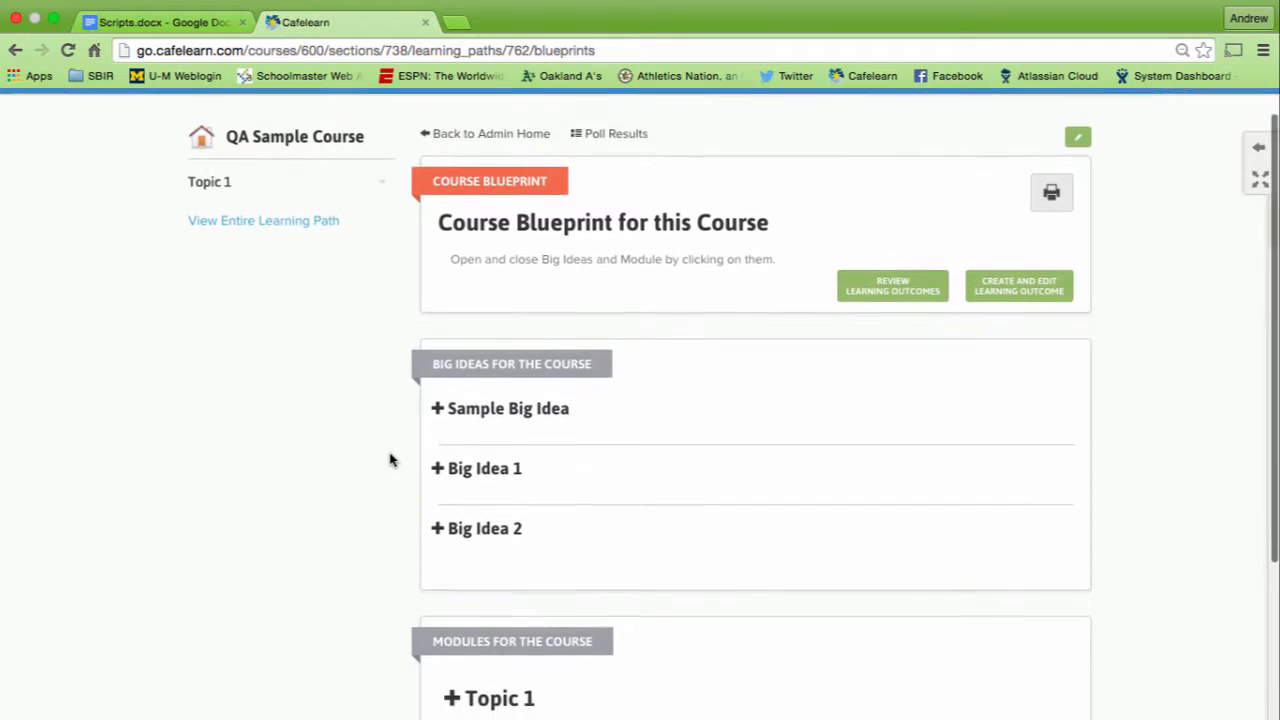
{"action": "scroll", "coordinate": [390, 460], "scroll_direction": "up", "scroll_amount": 2}
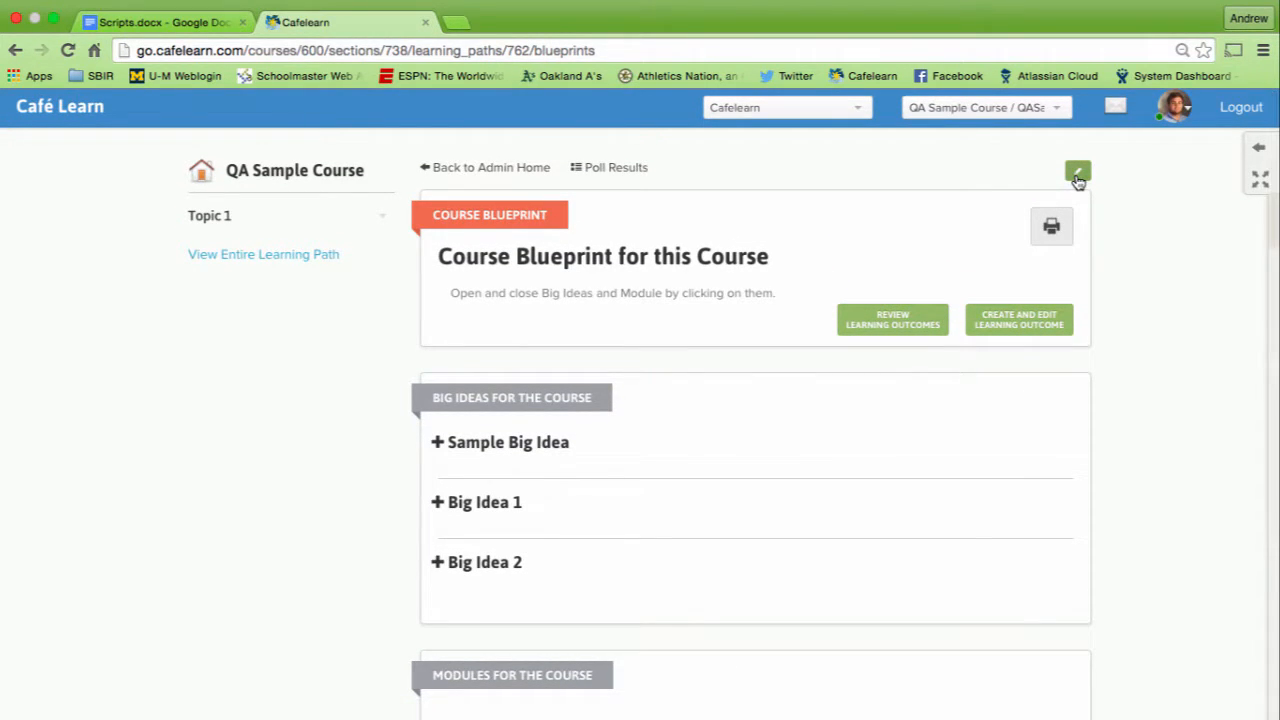
{"action": "left_click", "coordinate": [1078, 175]}
{"action": "scroll", "coordinate": [1060, 364], "scroll_direction": "down", "scroll_amount": 5}
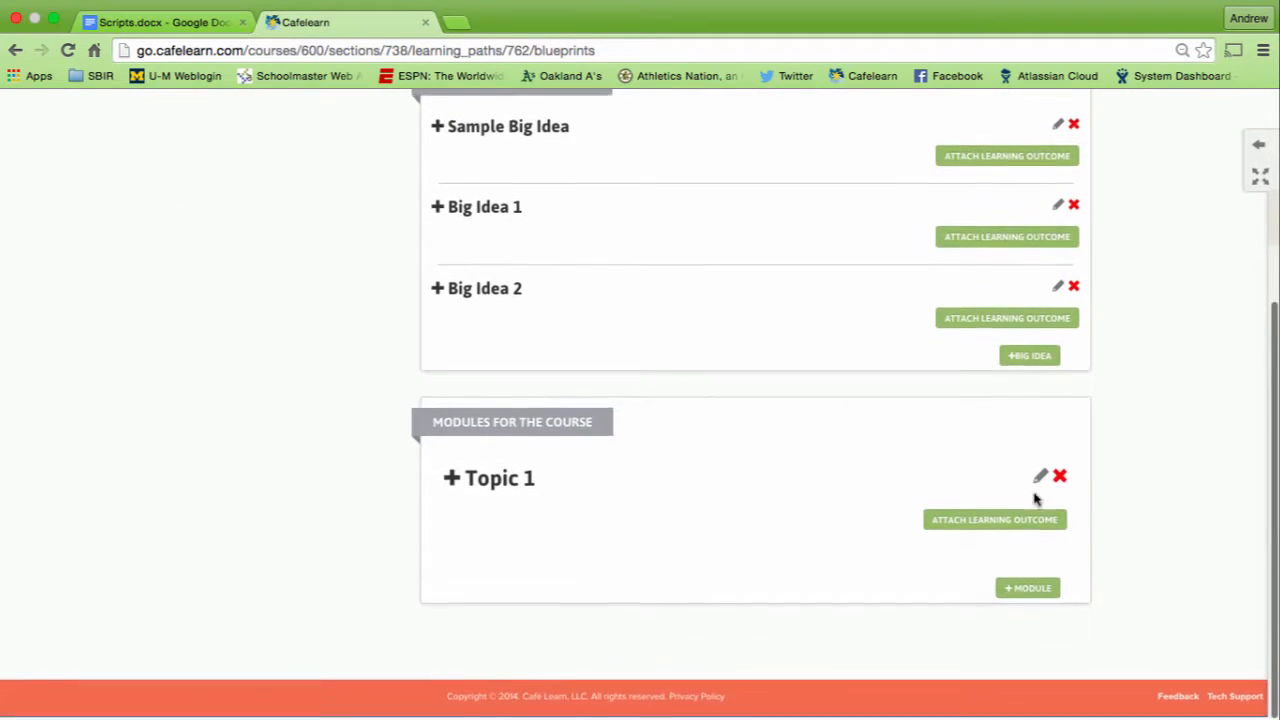
{"action": "left_click", "coordinate": [1018, 594]}
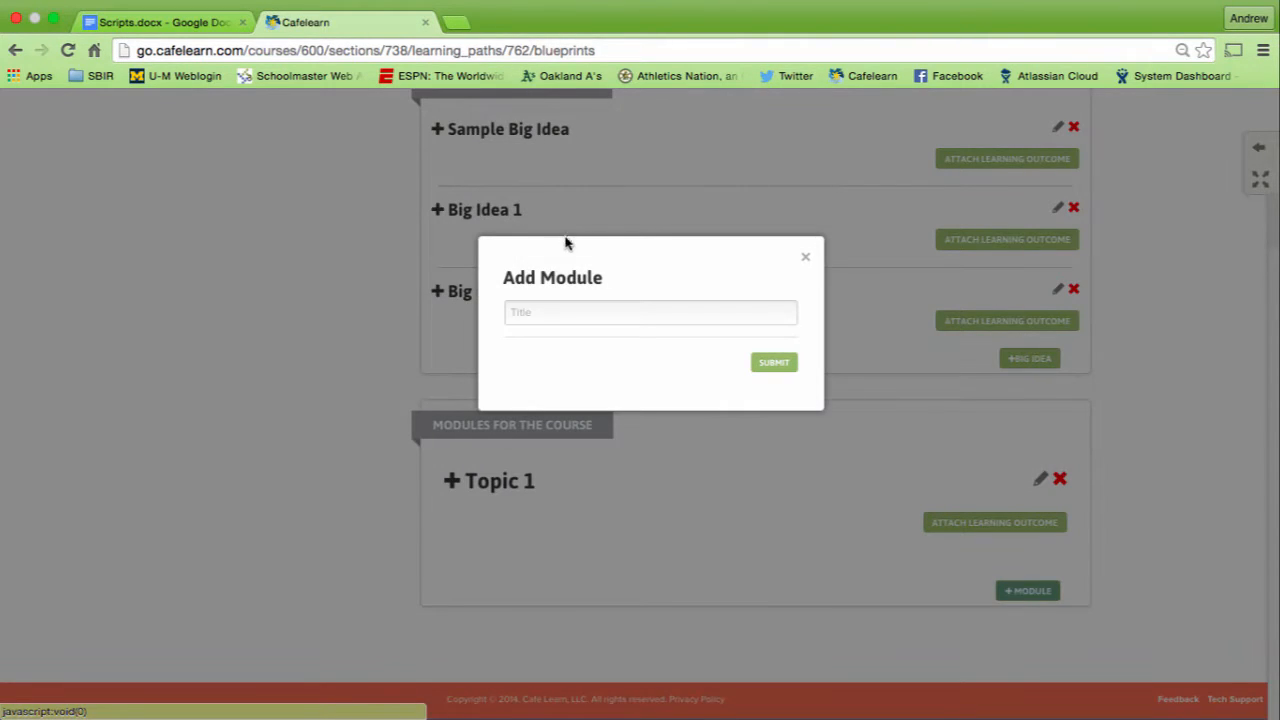
{"action": "left_click", "coordinate": [545, 313]}
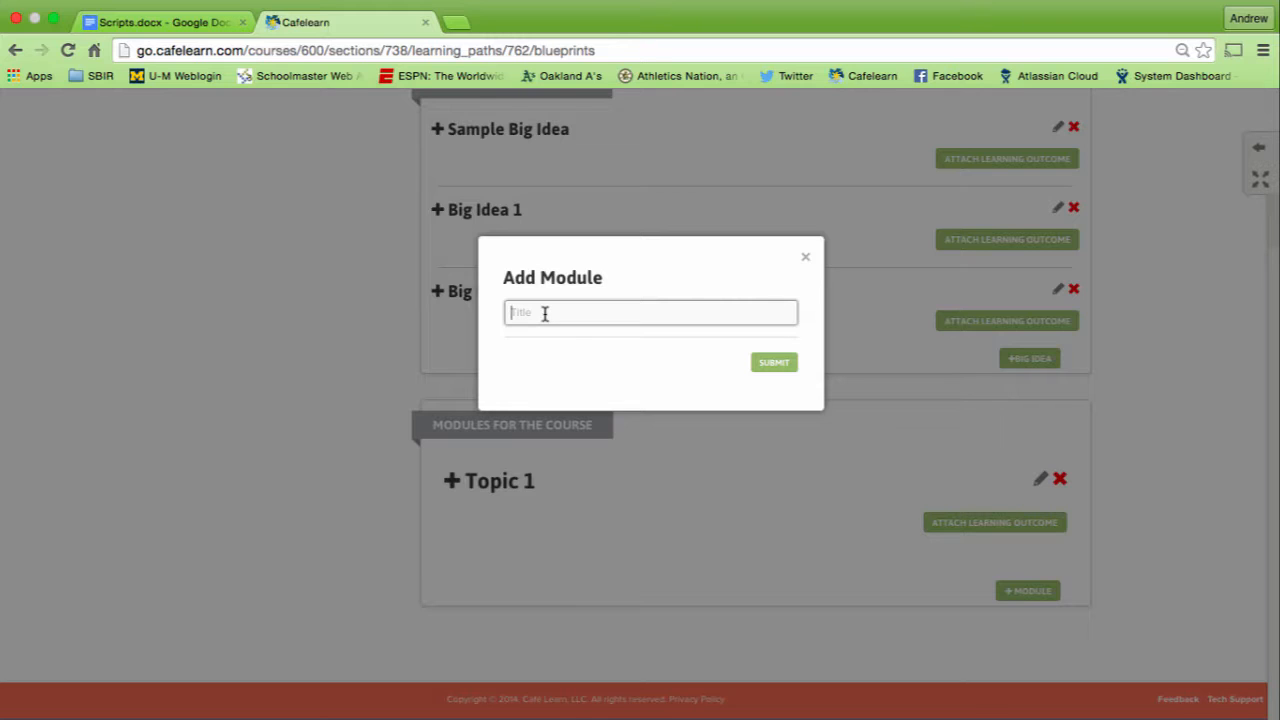
{"action": "type", "text": "To"}
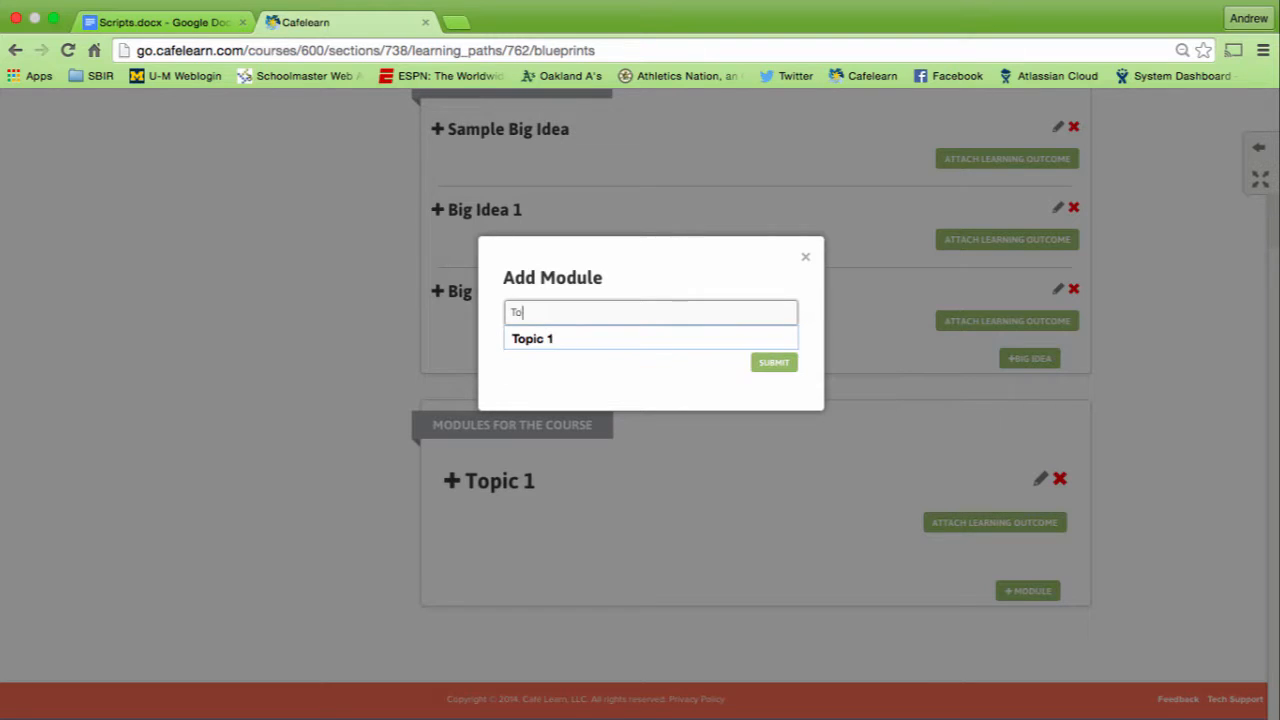
{"action": "type", "text": "pic 2"}
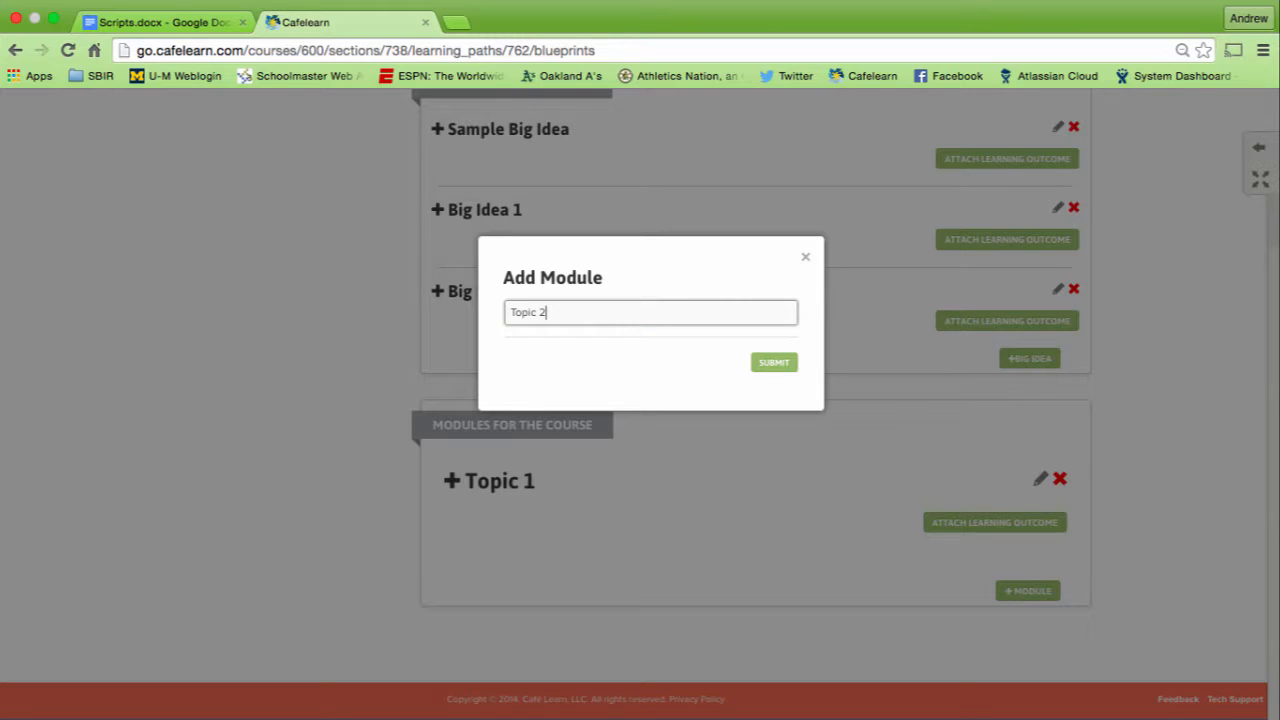
{"action": "left_click", "coordinate": [766, 360]}
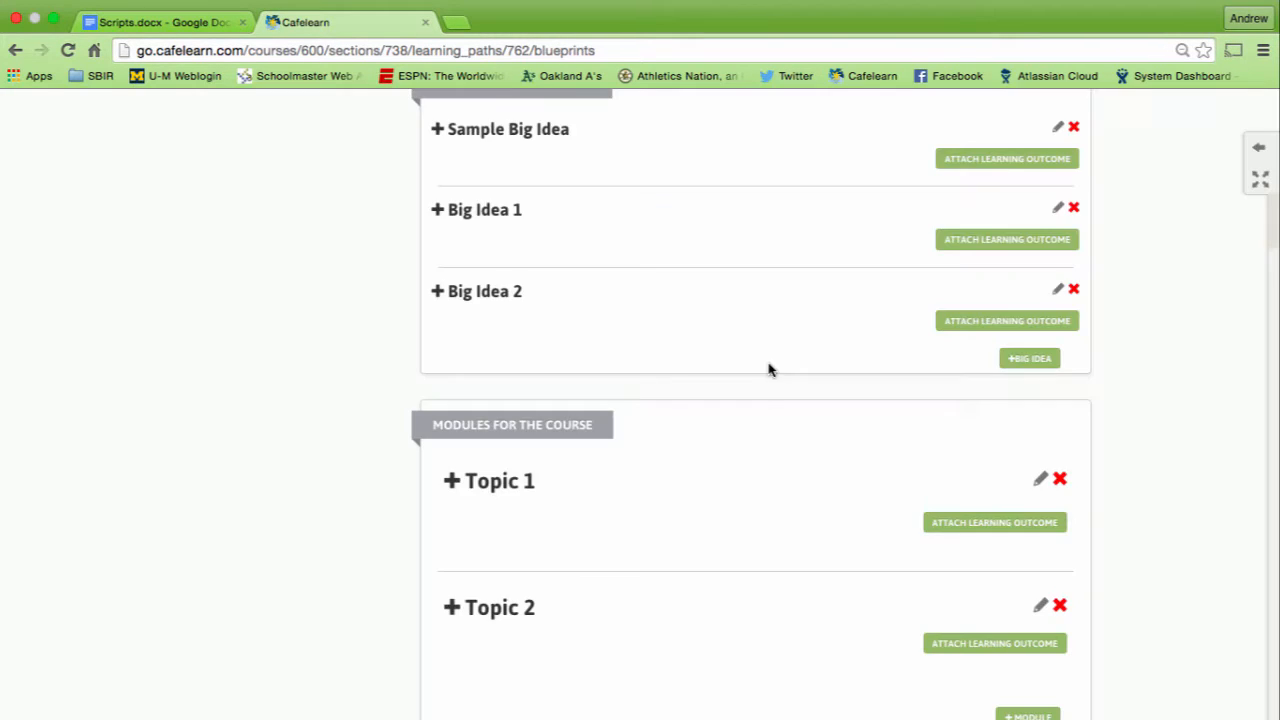
Review the course's modules and try moving Topic 1 in the course navigation list
{"action": "scroll", "coordinate": [750, 446], "scroll_direction": "down", "scroll_amount": 1}
{"action": "scroll", "coordinate": [750, 446], "scroll_direction": "down", "scroll_amount": 2}
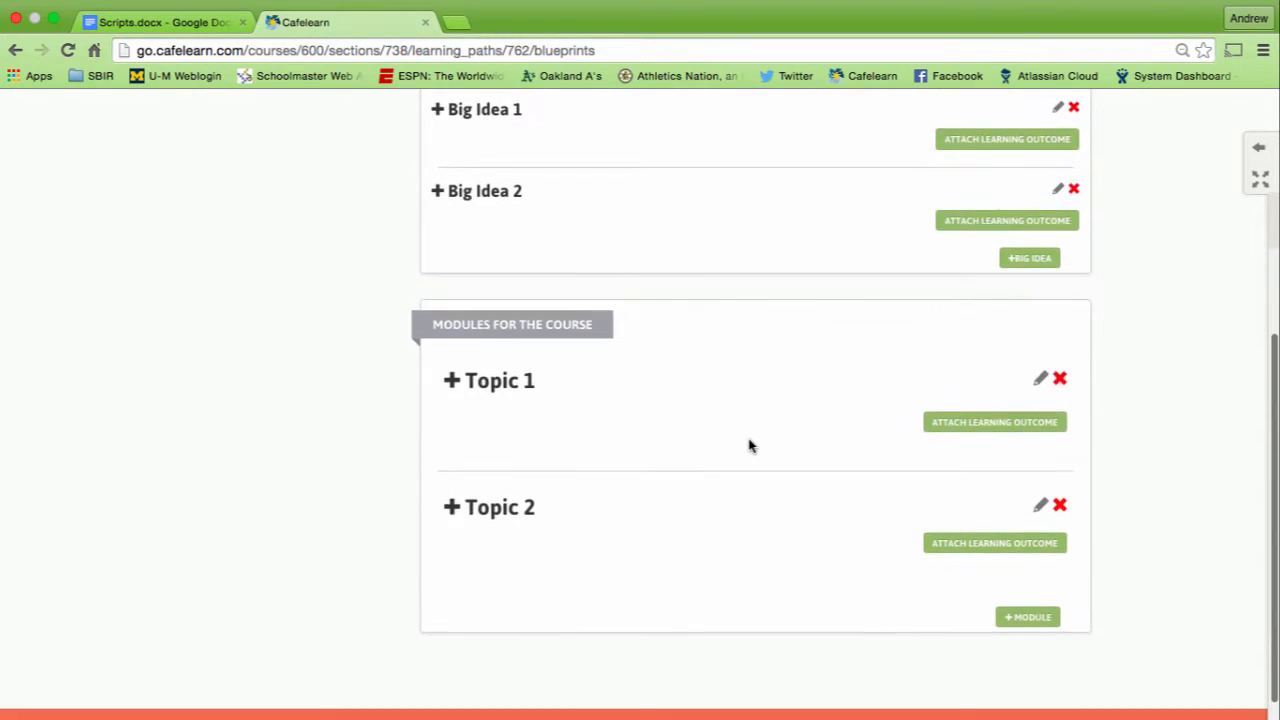
{"action": "scroll", "coordinate": [750, 446], "scroll_direction": "up", "scroll_amount": 2}
{"action": "scroll", "coordinate": [750, 446], "scroll_direction": "up", "scroll_amount": 5}
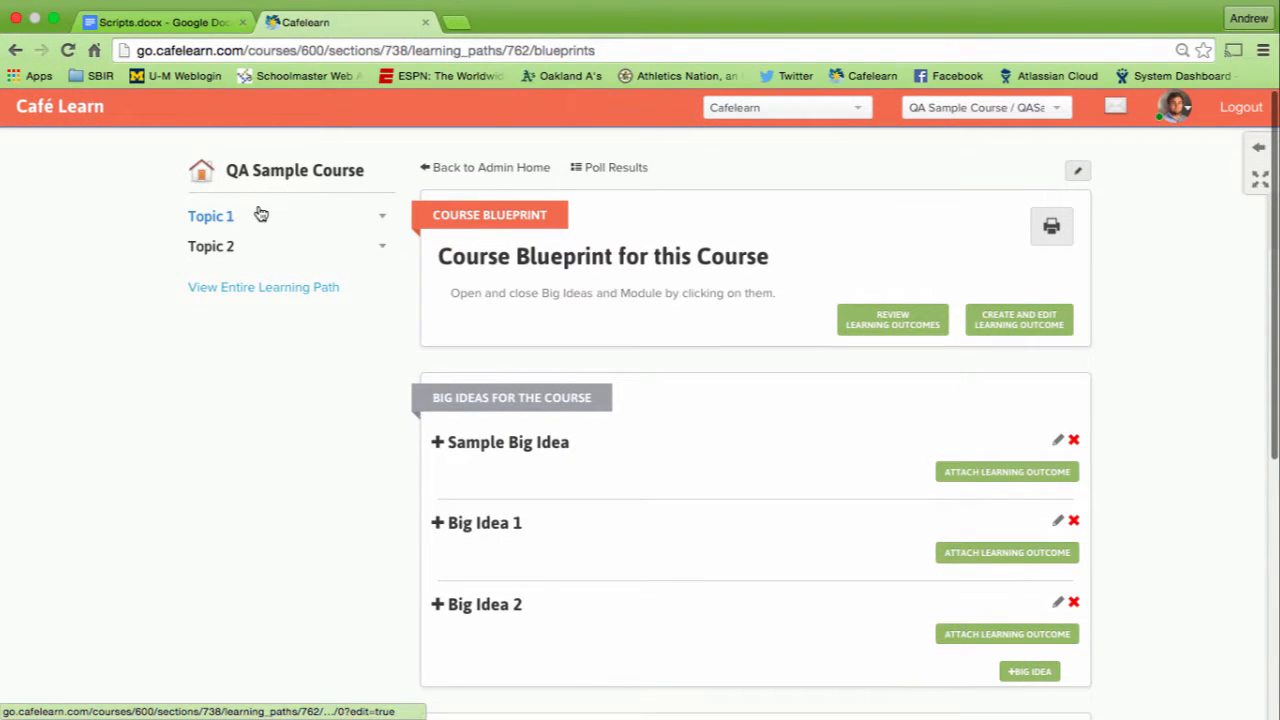
{"action": "mouse_move", "coordinate": [237, 229]}
{"action": "left_mouse_down"}
{"action": "mouse_move", "coordinate": [232, 254]}
{"action": "mouse_move", "coordinate": [234, 211]}
{"action": "left_mouse_up"}
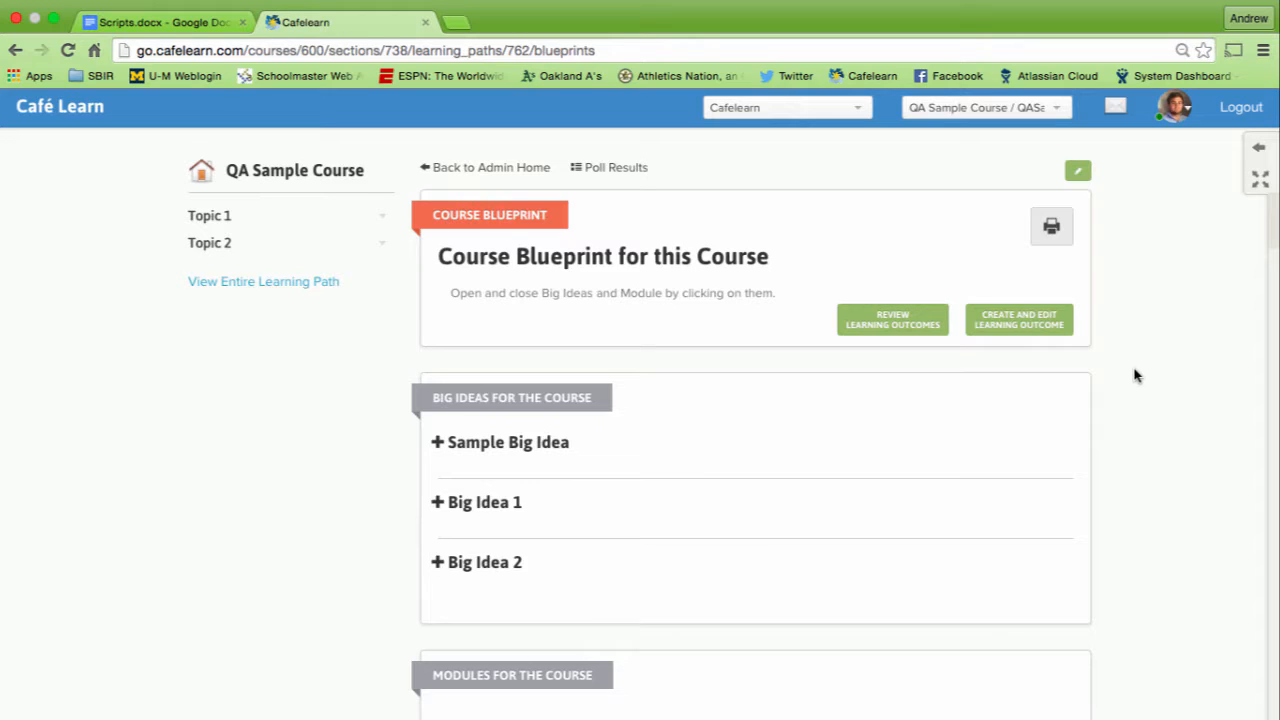
Create a public learning outcome titled "Sample Learning Outcome" with the description "Learn how to create a LO"
{"action": "left_click", "coordinate": [1027, 318]}
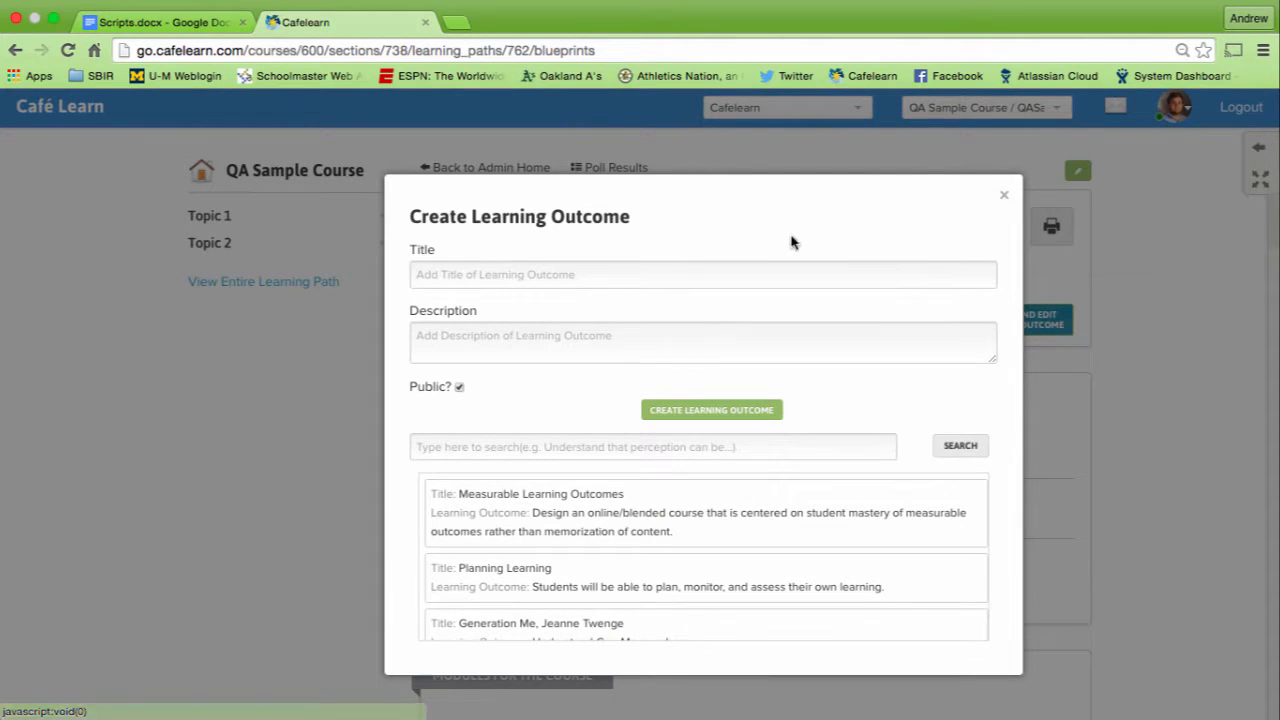
{"action": "left_click", "coordinate": [711, 272]}
{"action": "type", "text": "Sample Le"}
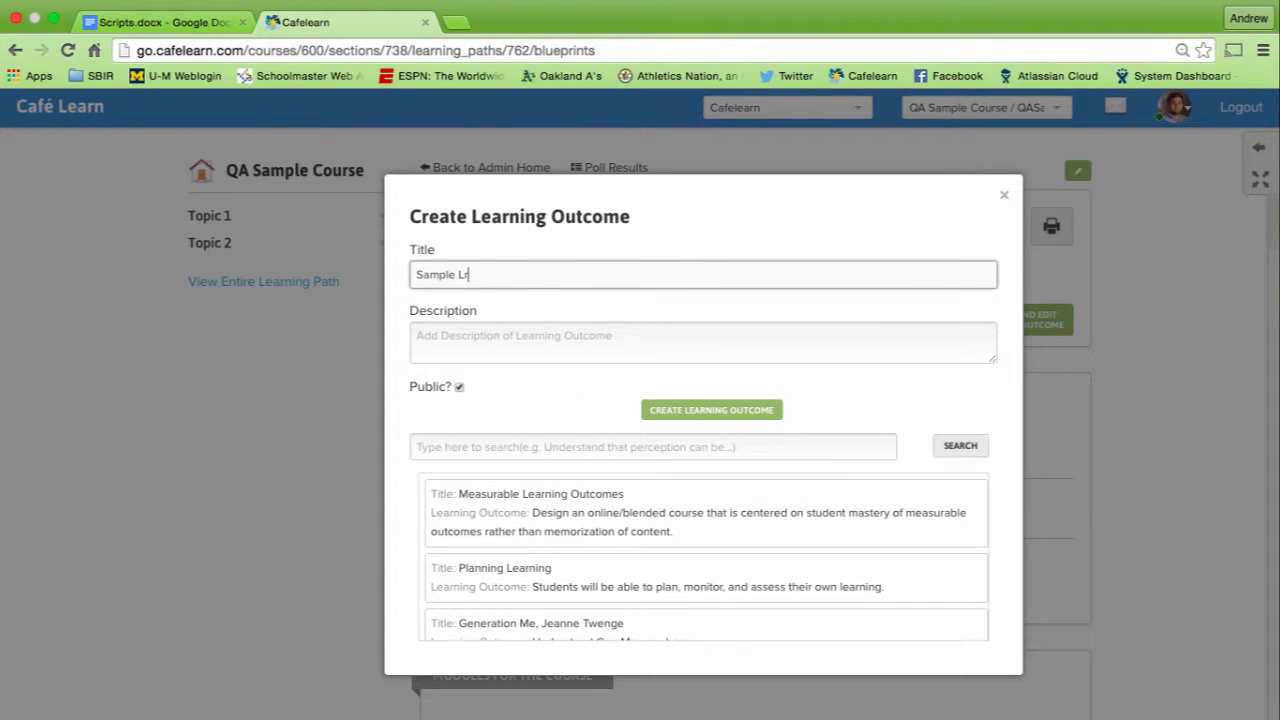
{"action": "type", "text": "arning Outcome"}
{"action": "left_click", "coordinate": [583, 338]}
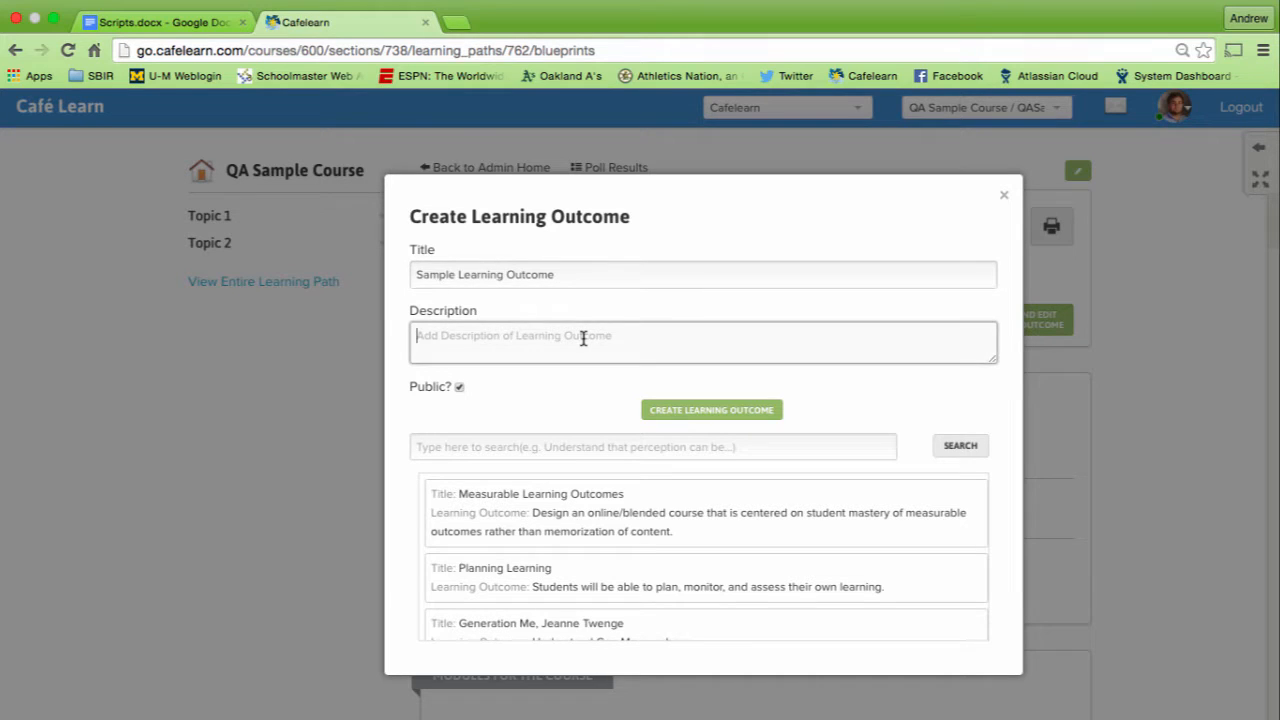
{"action": "type", "text": "Learn how to create a LO"}
{"action": "left_click", "coordinate": [690, 412]}
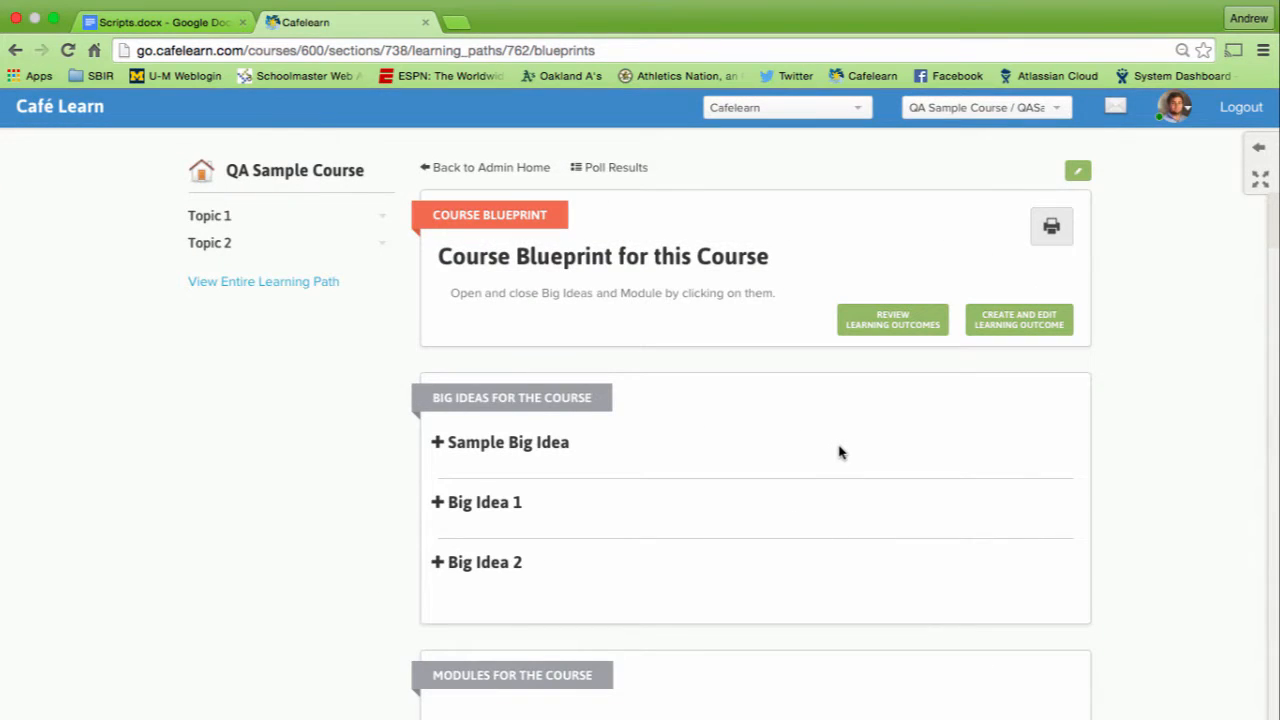
Turn on editing for the course blueprint
{"action": "scroll", "coordinate": [839, 452], "scroll_direction": "down", "scroll_amount": 1}
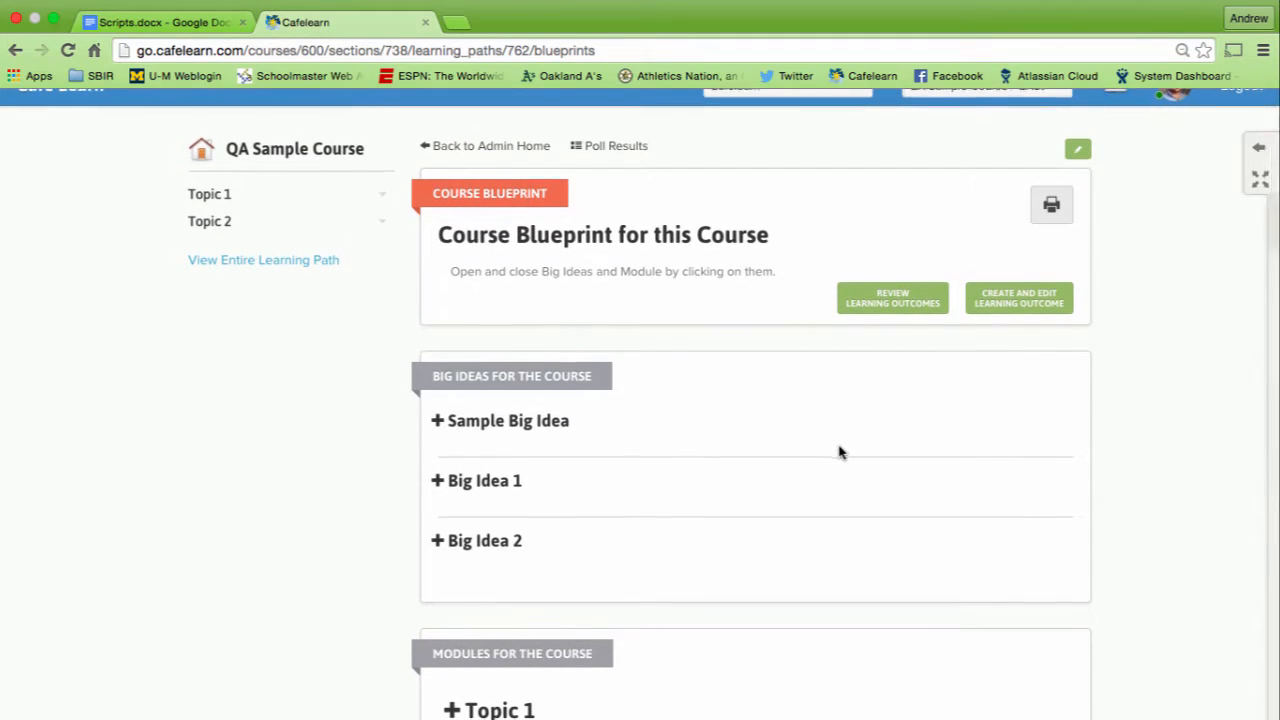
{"action": "scroll", "coordinate": [839, 452], "scroll_direction": "down", "scroll_amount": 1}
{"action": "scroll", "coordinate": [839, 452], "scroll_direction": "down", "scroll_amount": 5}
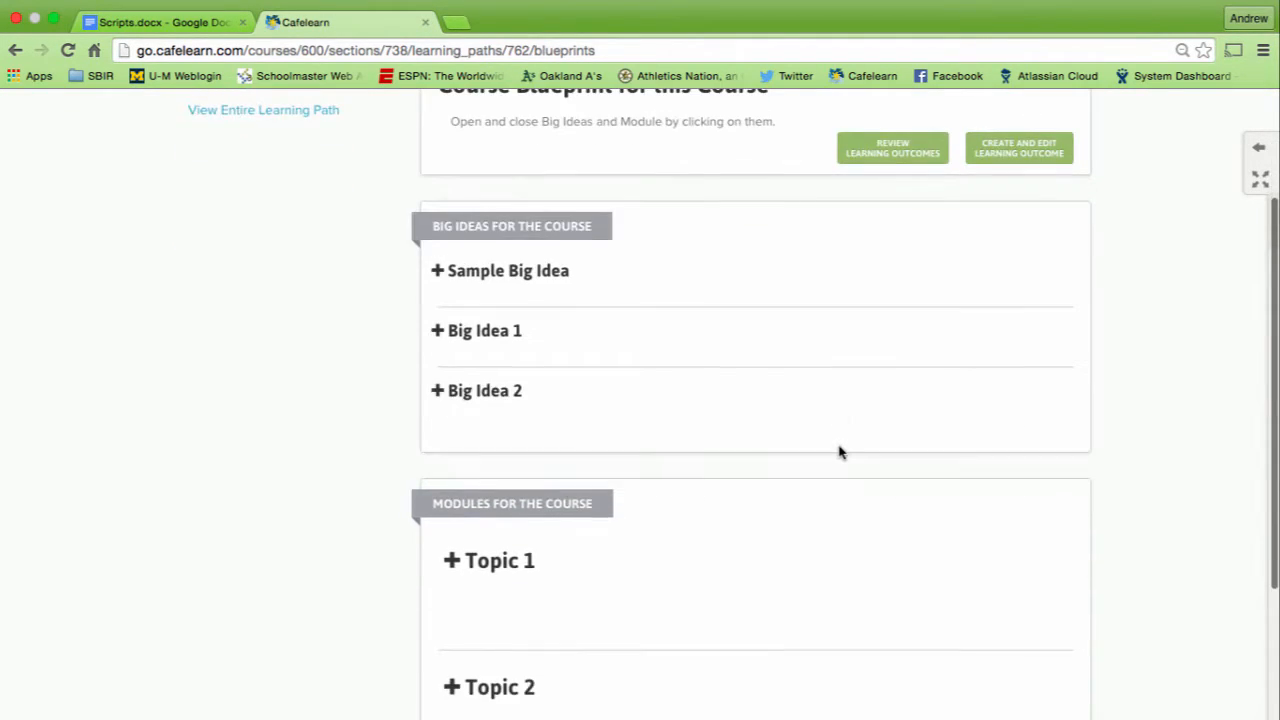
{"action": "scroll", "coordinate": [839, 452], "scroll_direction": "up", "scroll_amount": 7}
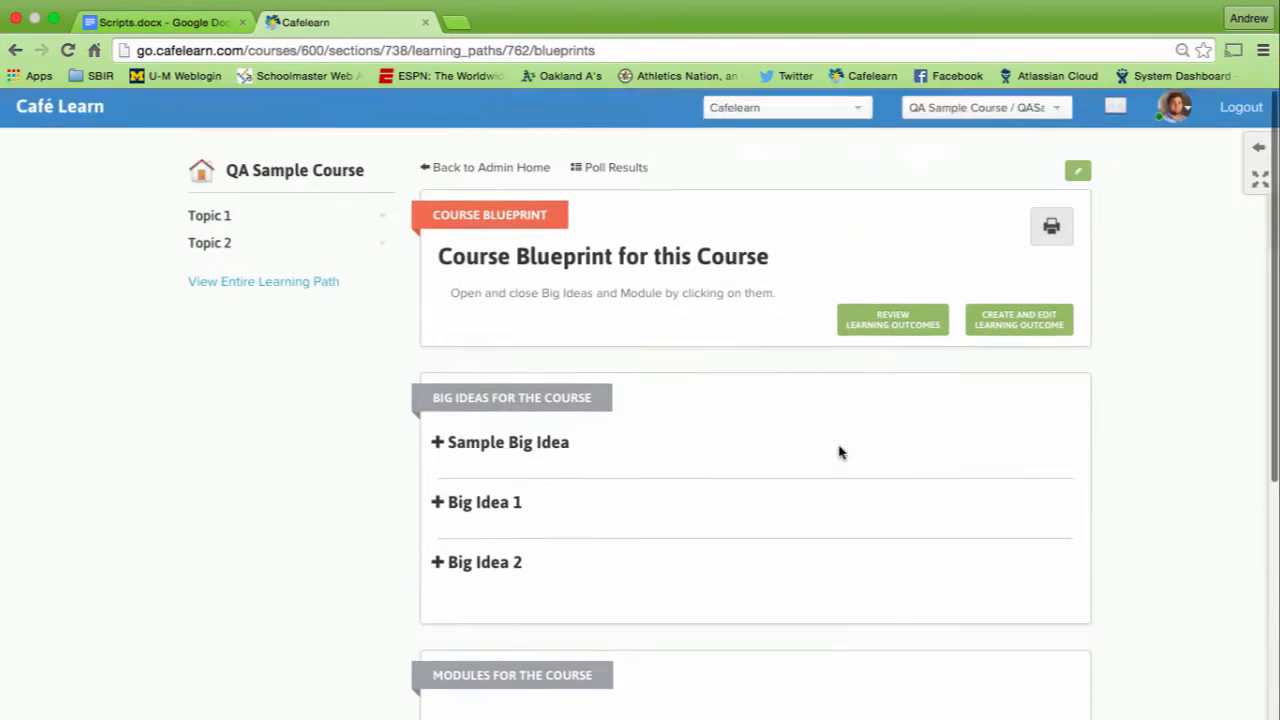
{"action": "left_click", "coordinate": [1078, 170]}
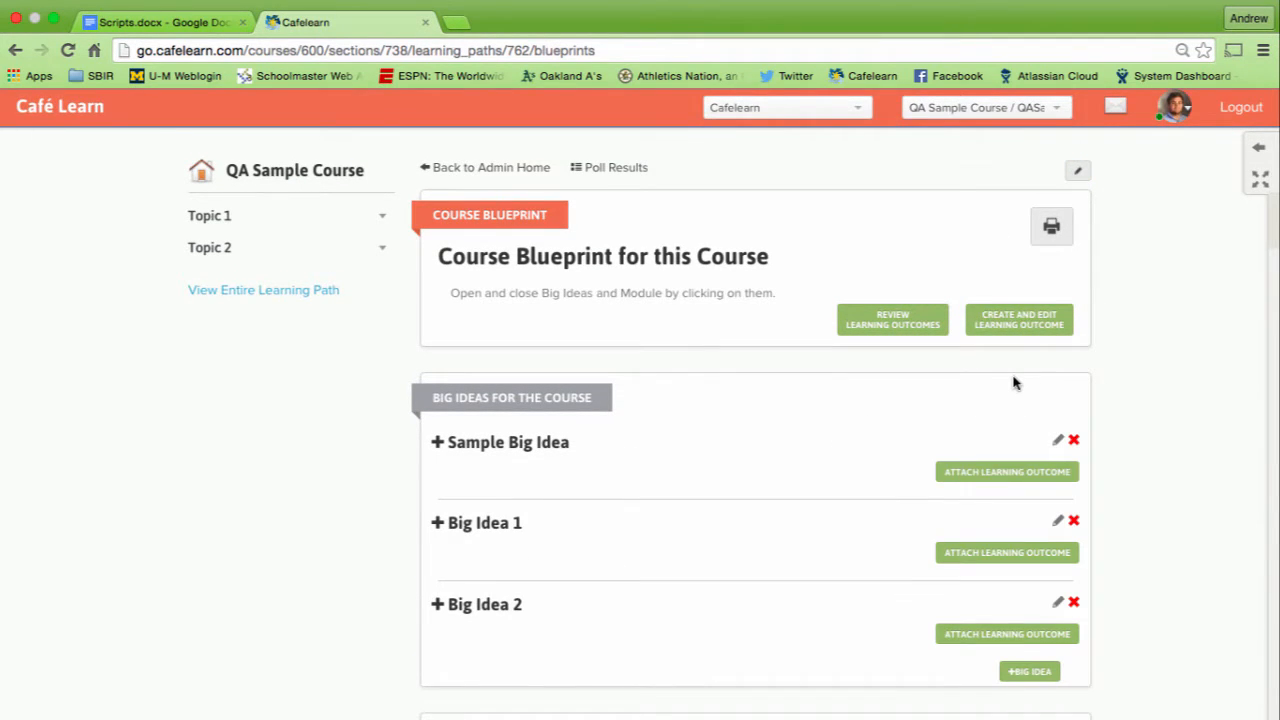
Search the learning outcomes for "Sample" and attach Sample Learning Outcome to the Topic 1 module
{"action": "scroll", "coordinate": [1013, 383], "scroll_direction": "down", "scroll_amount": 3}
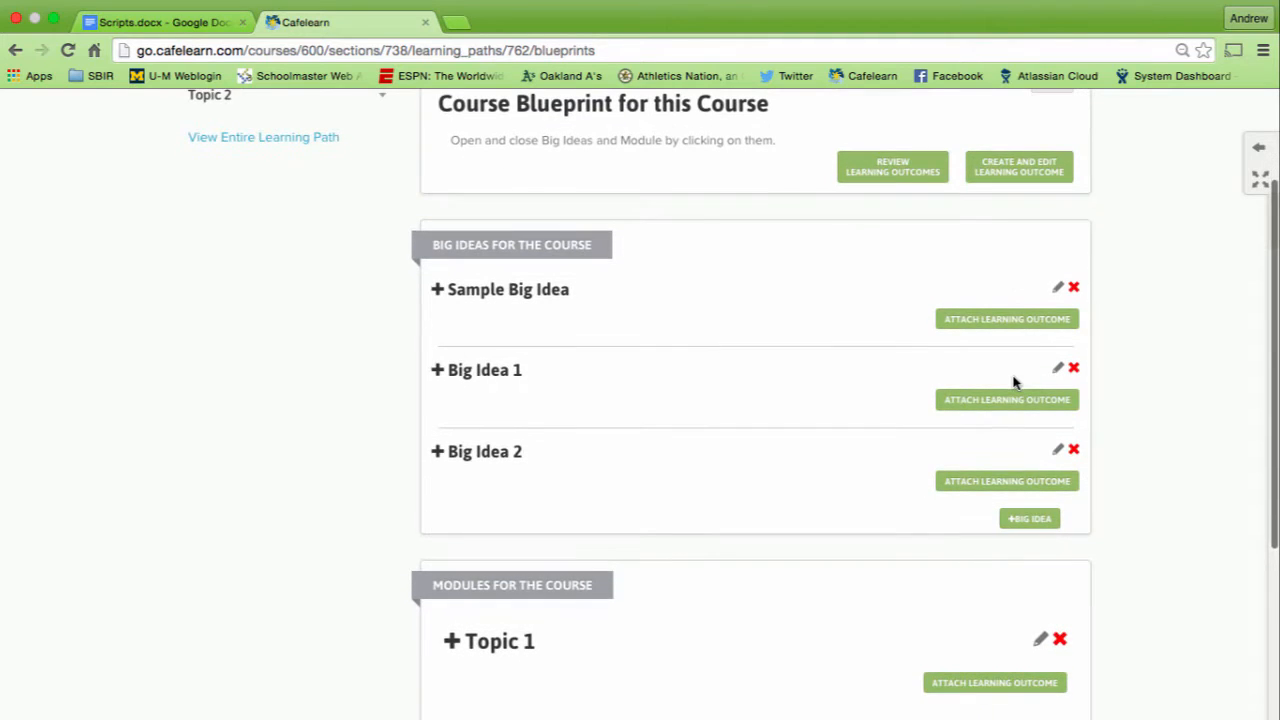
{"action": "scroll", "coordinate": [1013, 383], "scroll_direction": "down", "scroll_amount": 2}
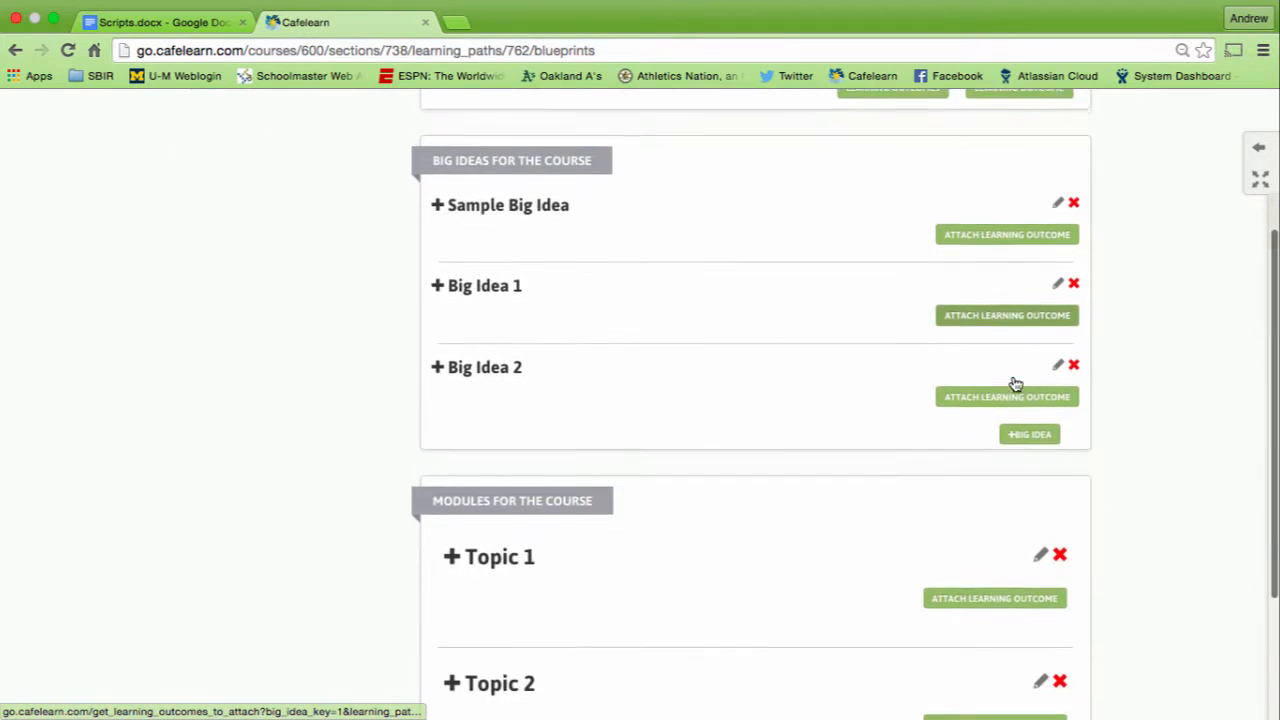
{"action": "scroll", "coordinate": [1015, 383], "scroll_direction": "down", "scroll_amount": 3}
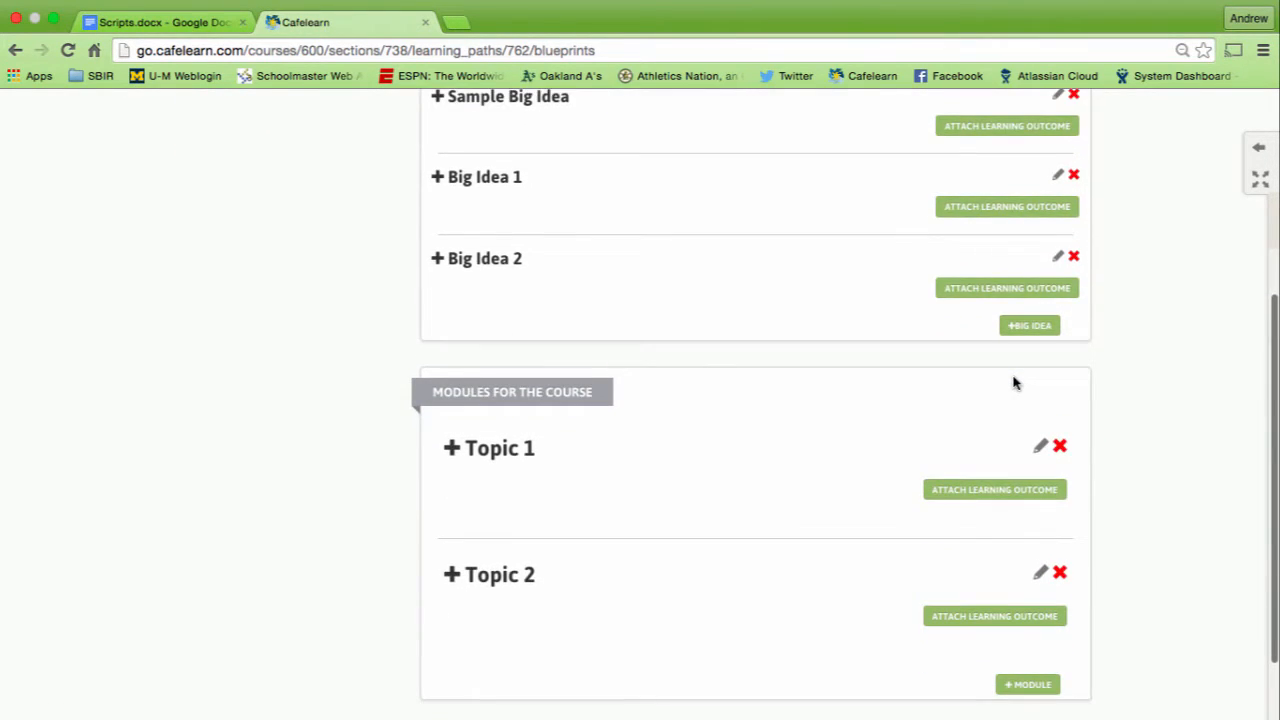
{"action": "scroll", "coordinate": [1013, 383], "scroll_direction": "down", "scroll_amount": 2}
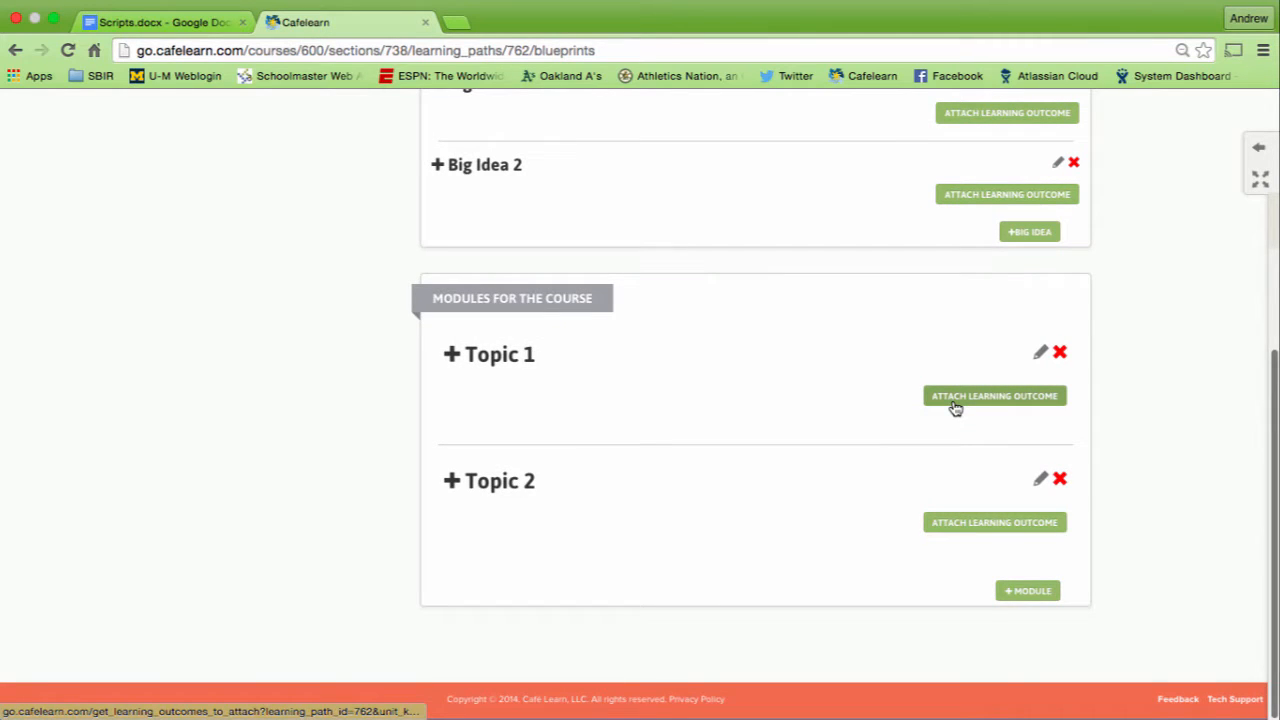
{"action": "left_click", "coordinate": [953, 401]}
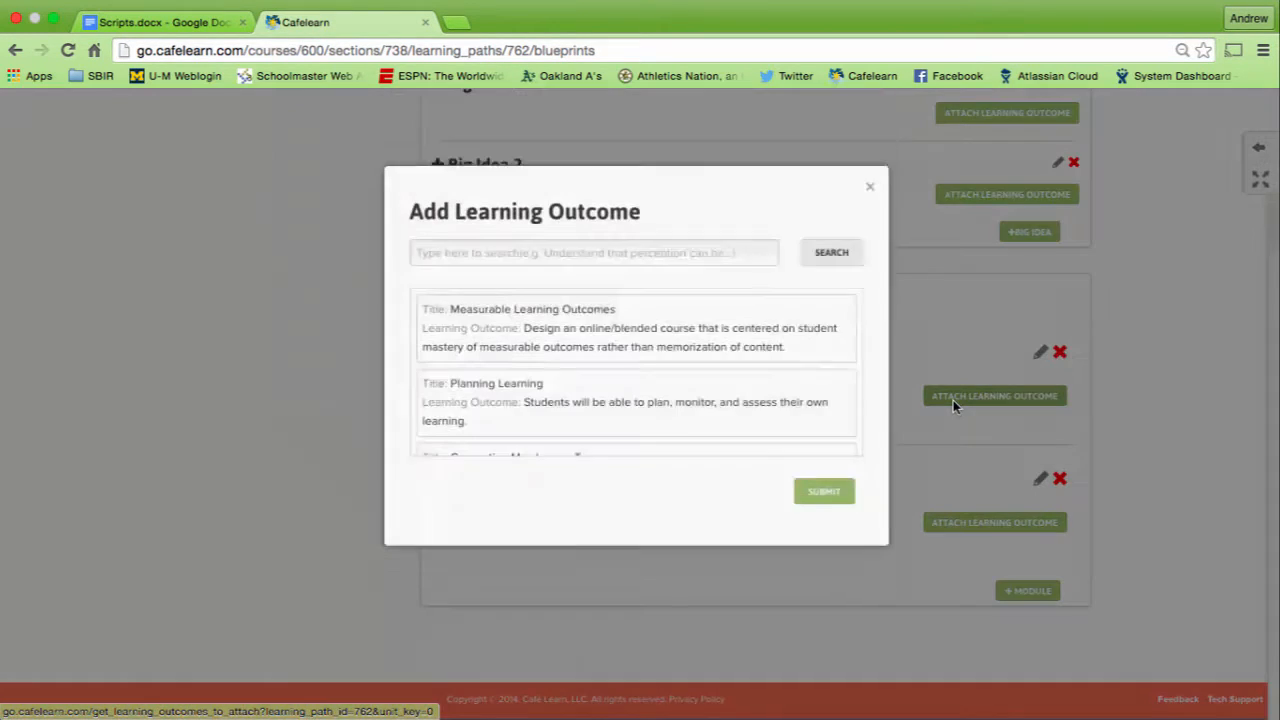
{"action": "left_click", "coordinate": [599, 260]}
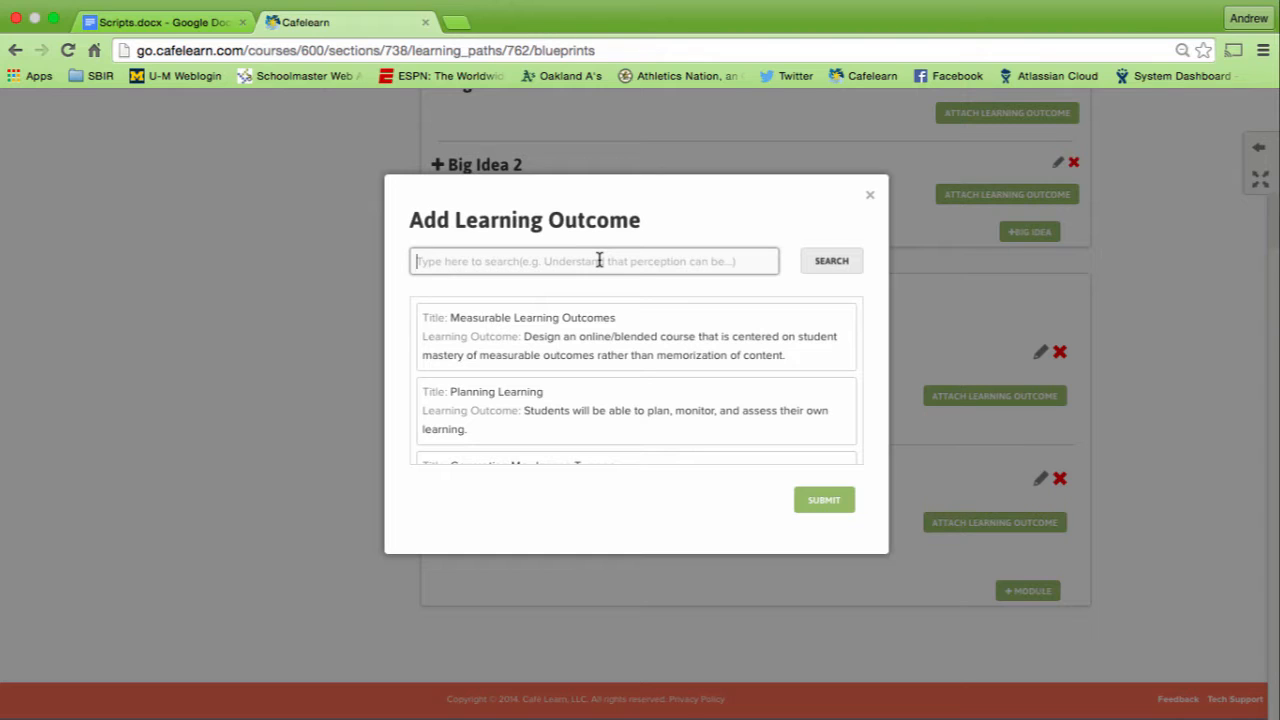
{"action": "type", "text": "Sample"}
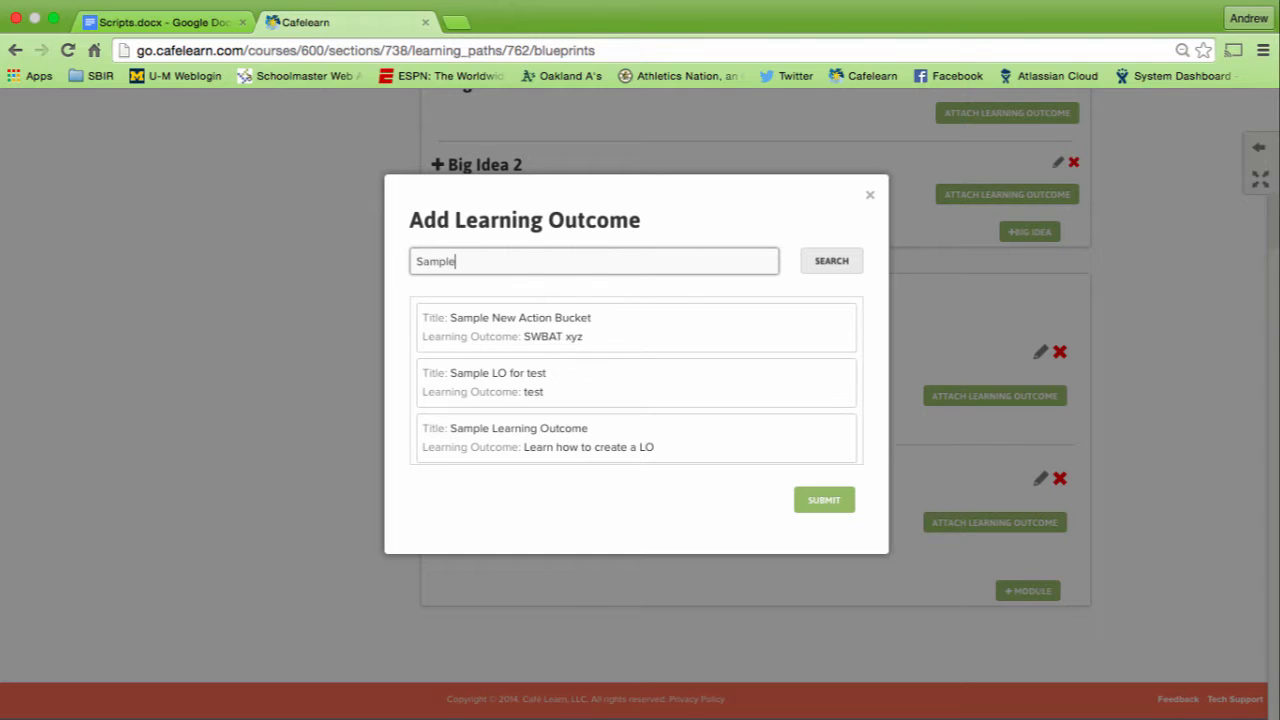
{"action": "left_click", "coordinate": [582, 436]}
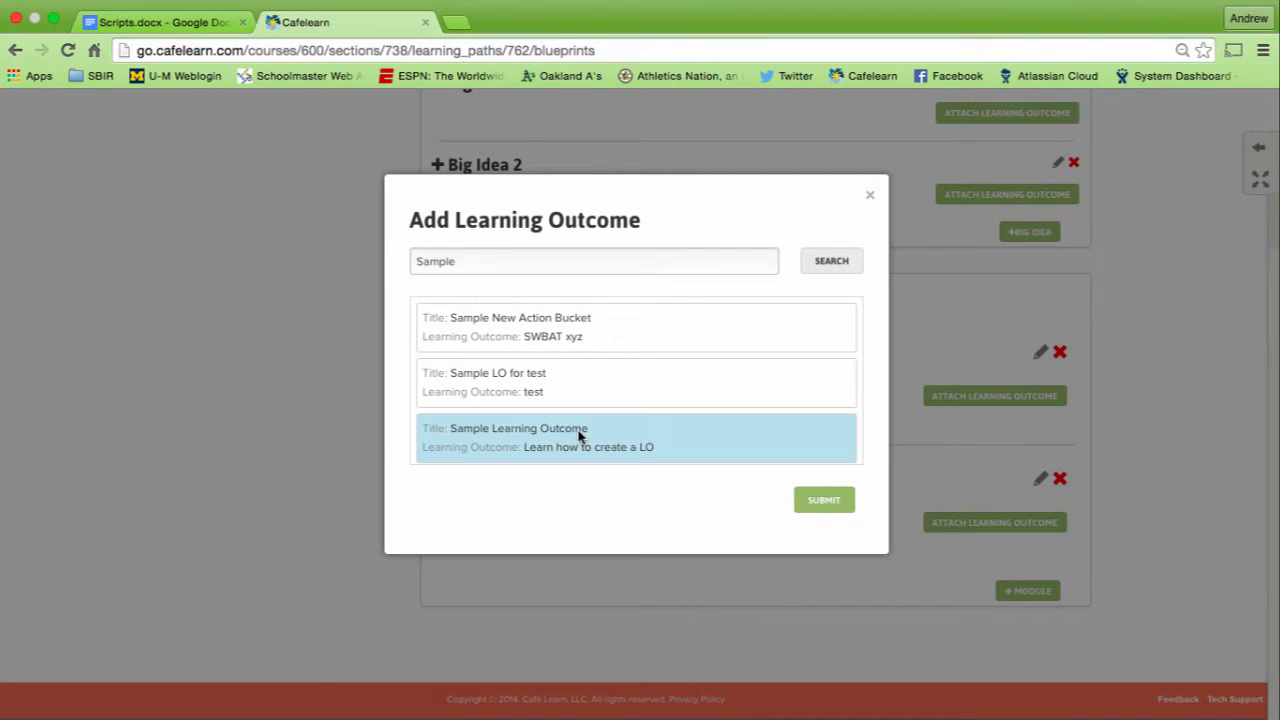
{"action": "left_click", "coordinate": [825, 502]}
{"action": "scroll", "coordinate": [828, 507], "scroll_direction": "down", "scroll_amount": 2}
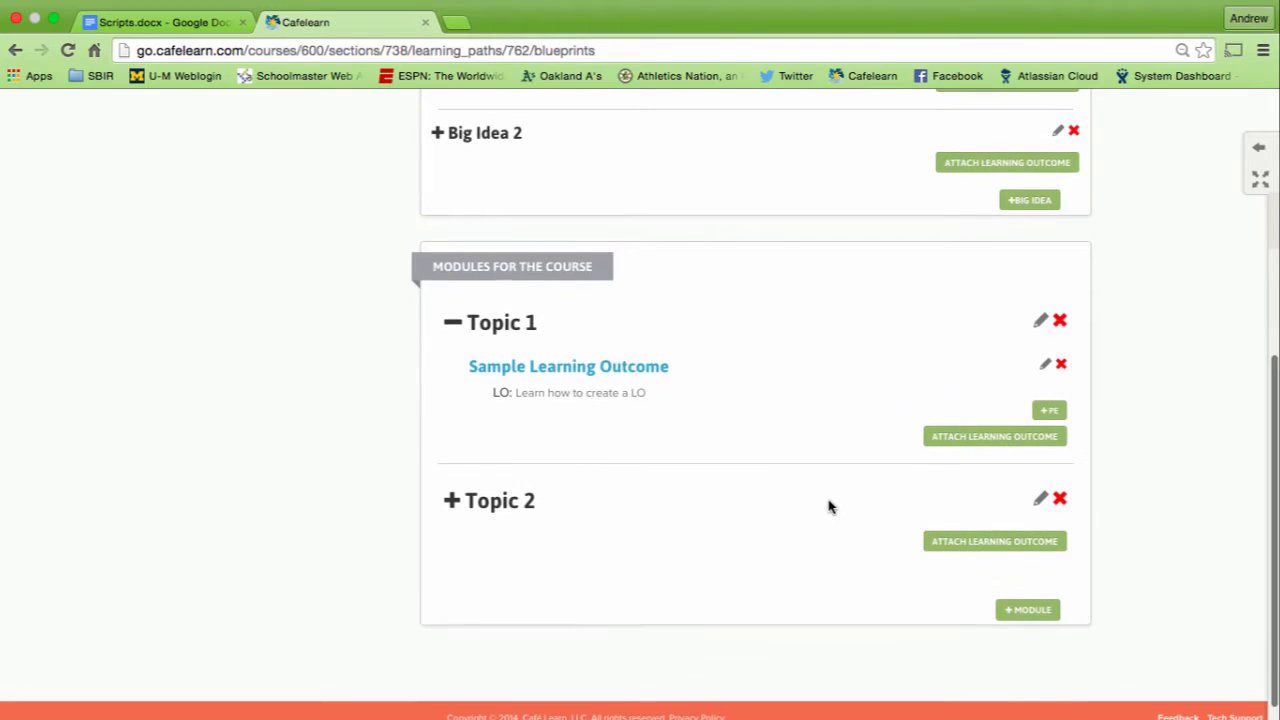
Turn blueprint editing off and back on
{"action": "left_click", "coordinate": [1084, 172]}
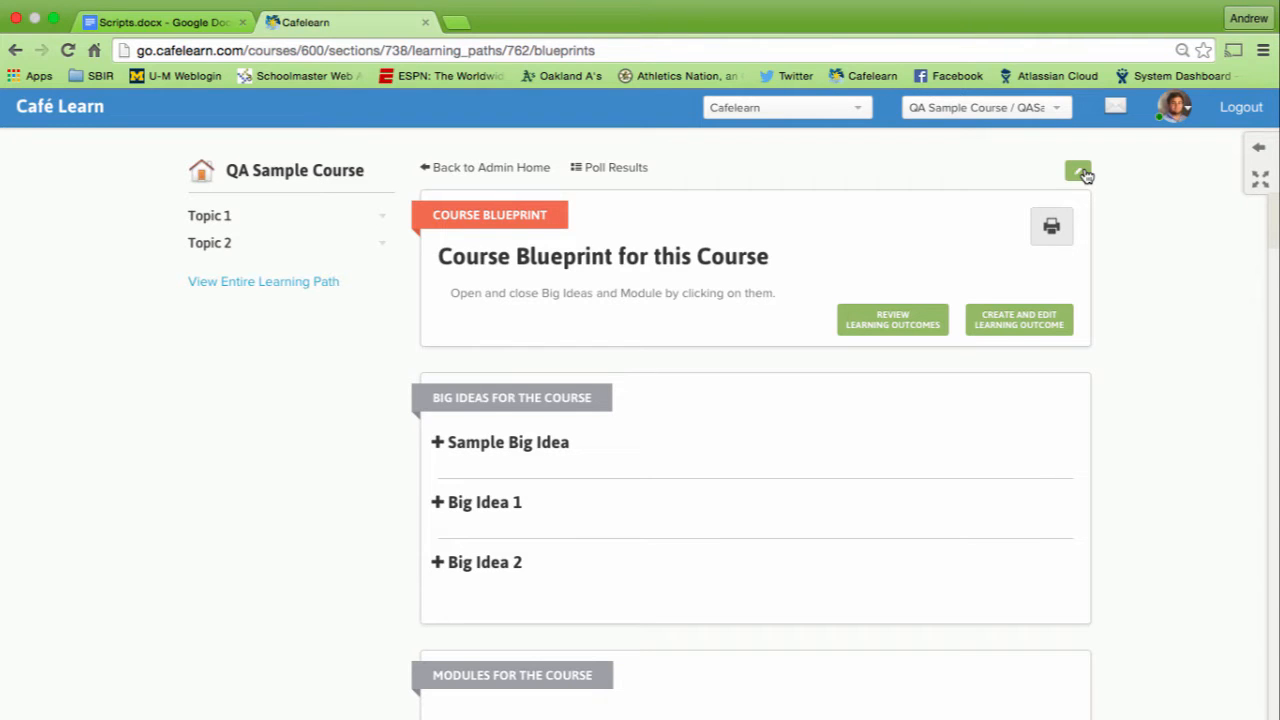
{"action": "scroll", "coordinate": [1086, 176], "scroll_direction": "down", "scroll_amount": 1}
{"action": "scroll", "coordinate": [1086, 176], "scroll_direction": "up", "scroll_amount": 1}
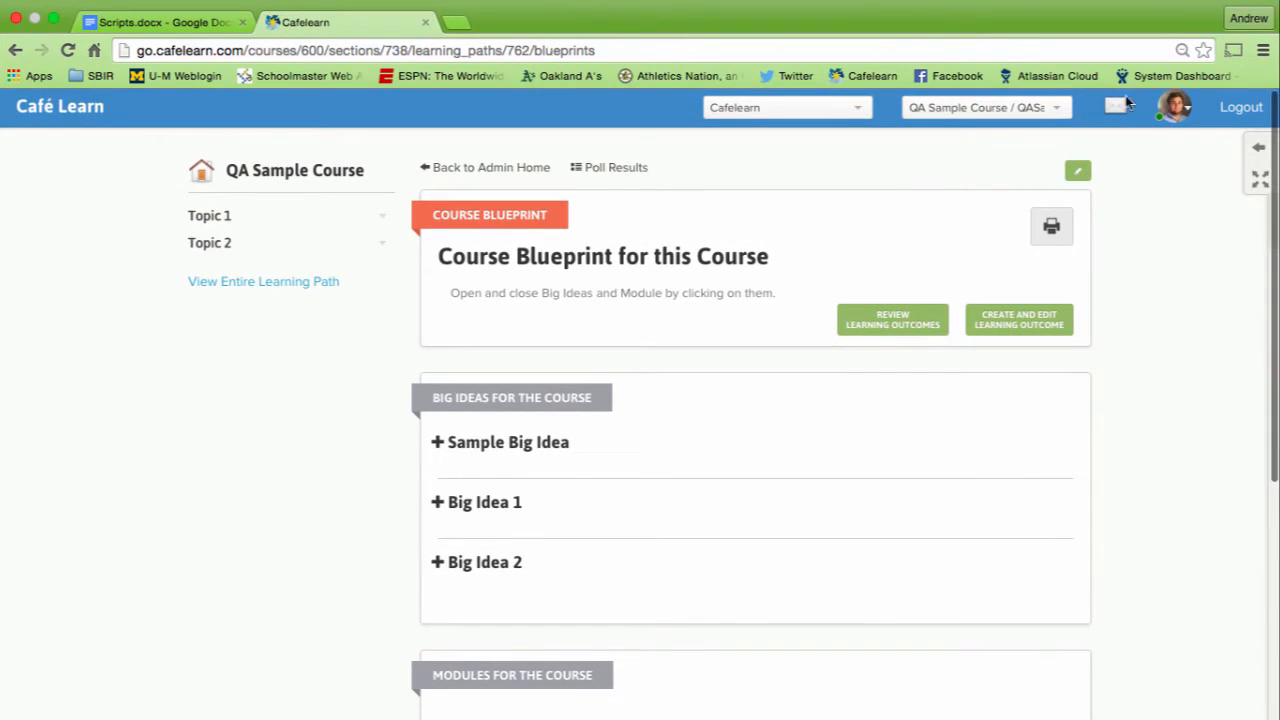
{"action": "left_click", "coordinate": [1079, 172]}
Expand Topic 1 and add the performance expectation "PE1" to its Sample Learning Outcome
{"action": "scroll", "coordinate": [1043, 423], "scroll_direction": "down", "scroll_amount": 5}
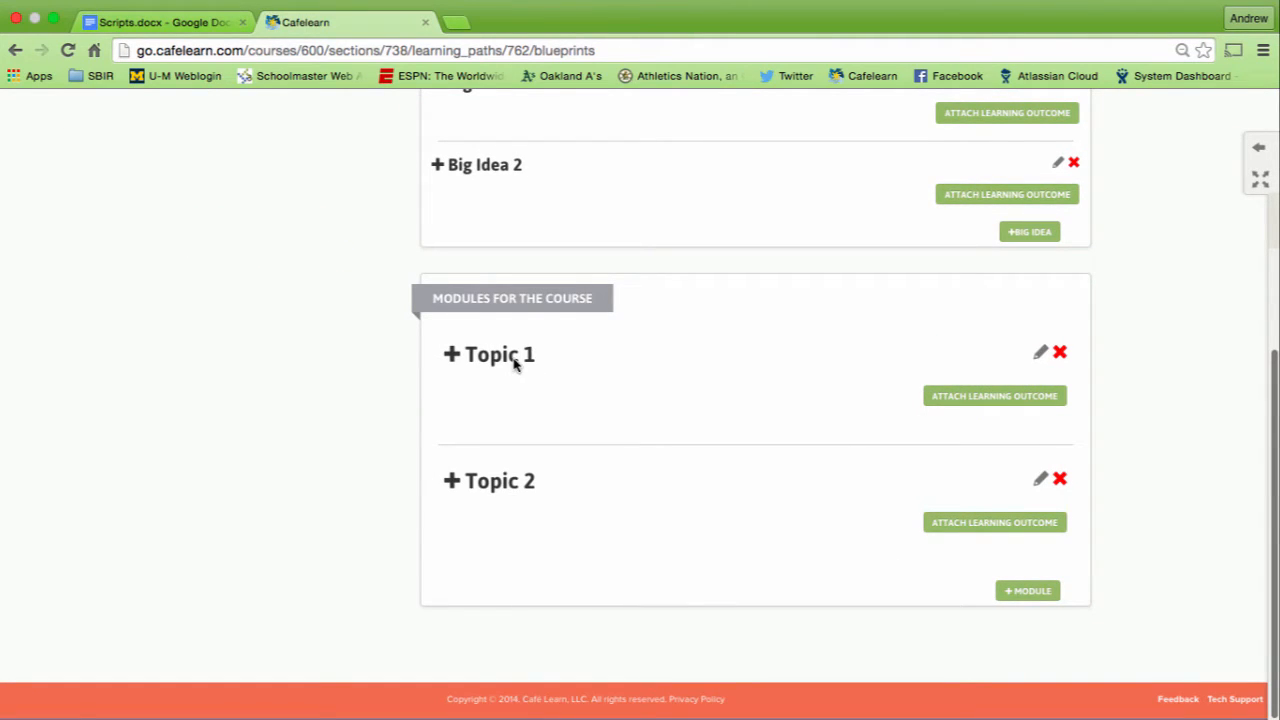
{"action": "left_click", "coordinate": [515, 362]}
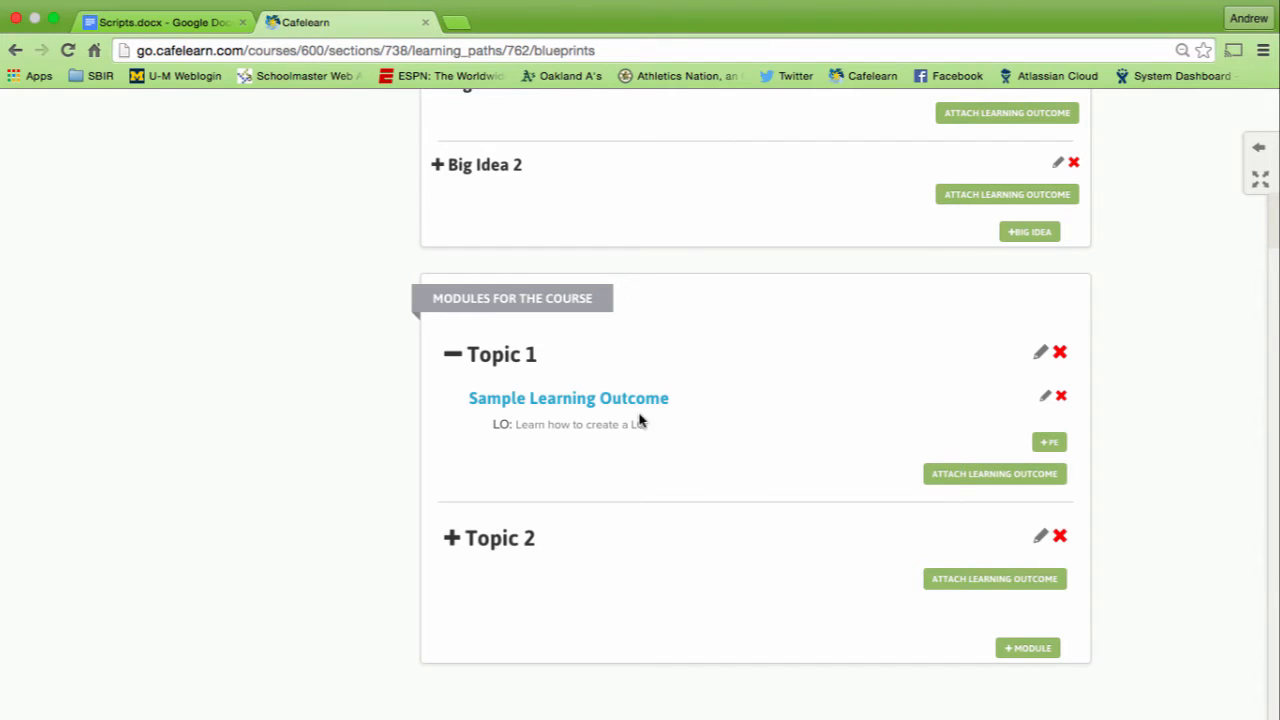
{"action": "left_click", "coordinate": [1055, 447]}
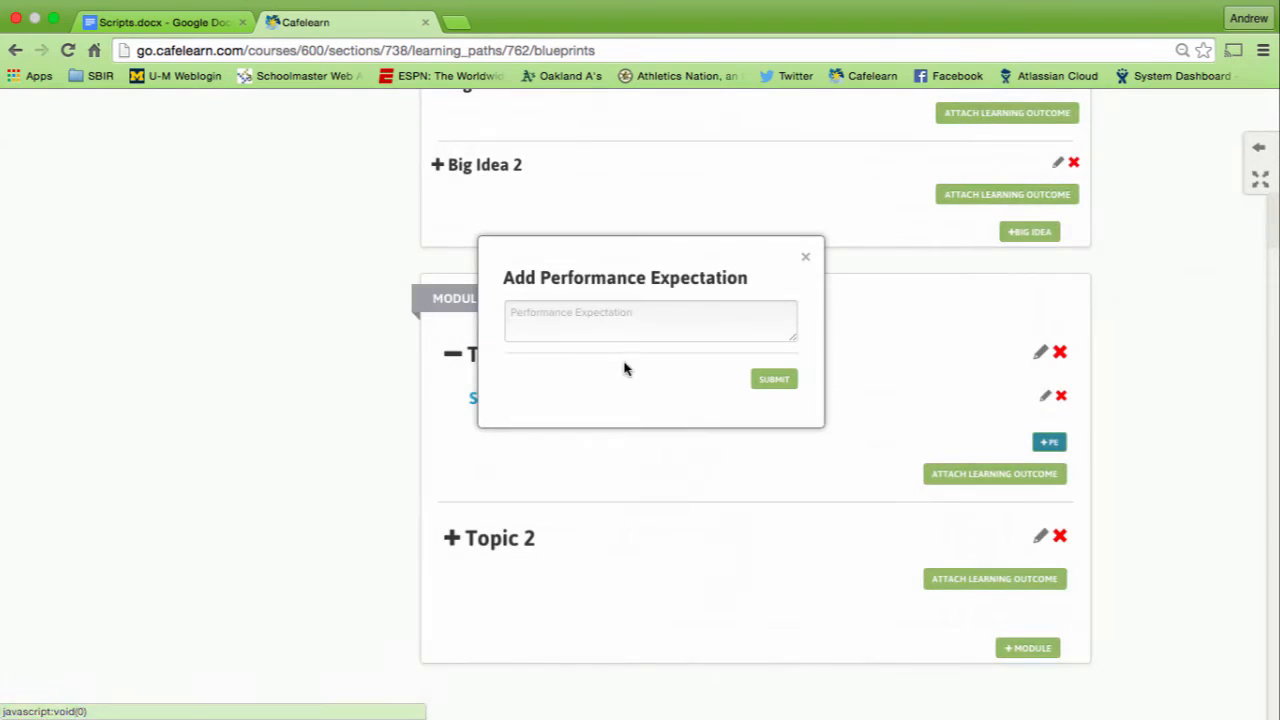
{"action": "left_click", "coordinate": [618, 333]}
{"action": "type", "text": "PE"}
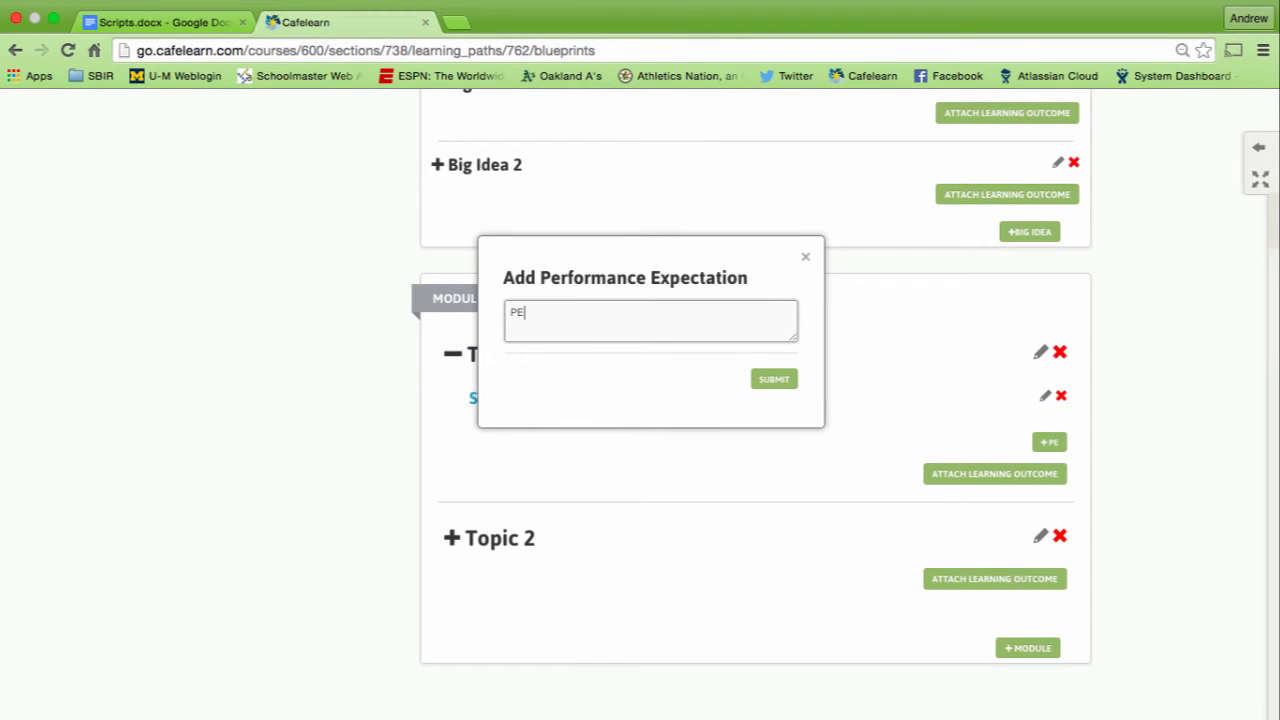
{"action": "type", "text": "1"}
{"action": "left_click", "coordinate": [777, 382]}
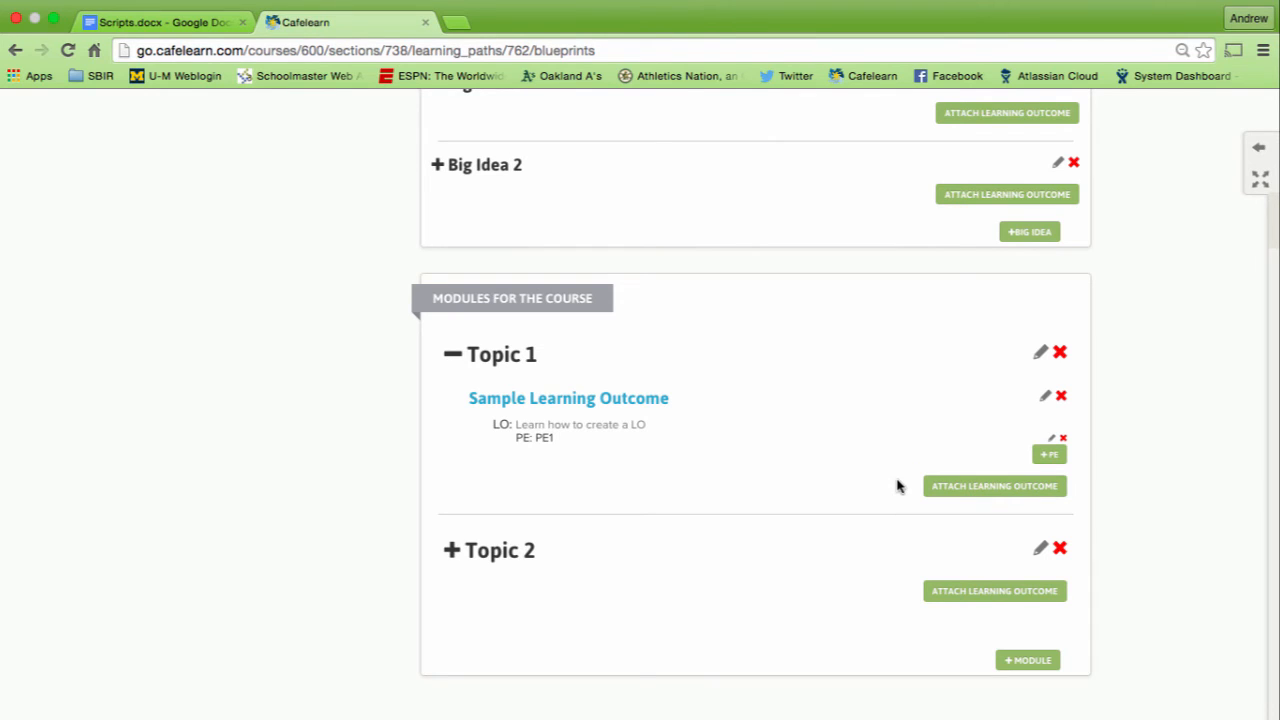
Add a second performance expectation, "PE2", to the Sample Learning Outcome in Topic 1
{"action": "left_click", "coordinate": [1048, 455]}
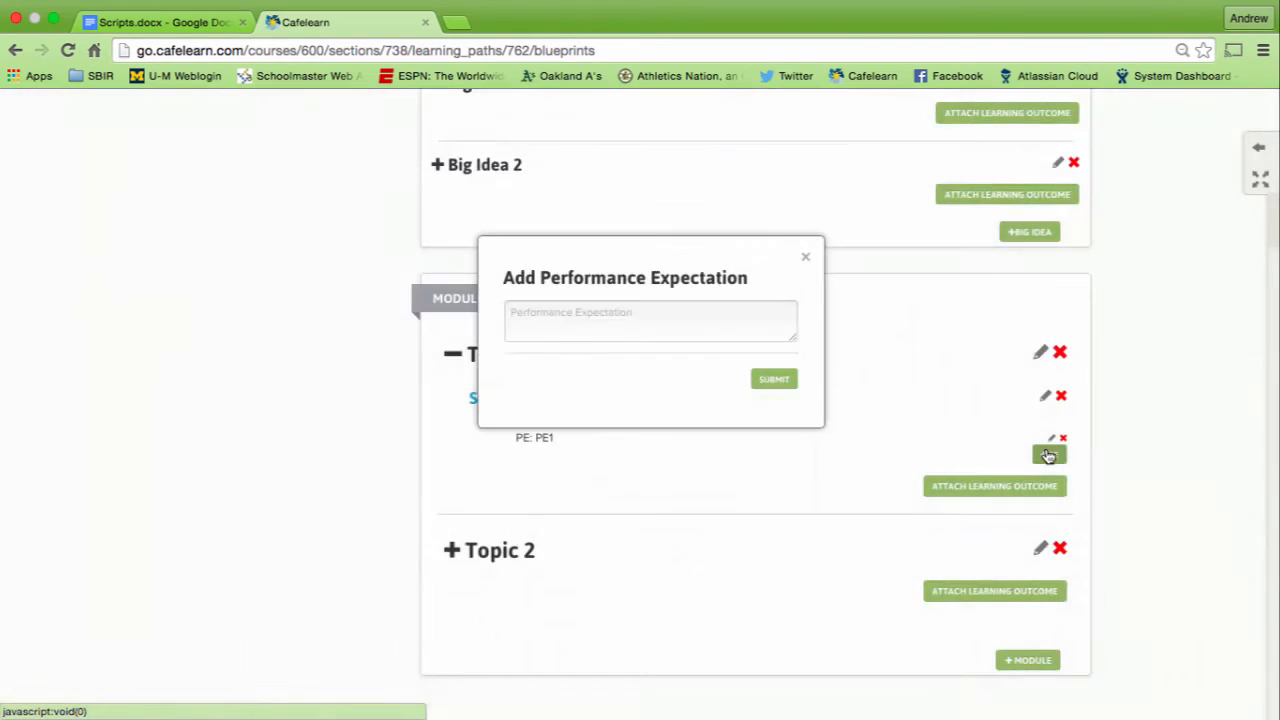
{"action": "left_click", "coordinate": [763, 320]}
{"action": "type", "text": "P"}
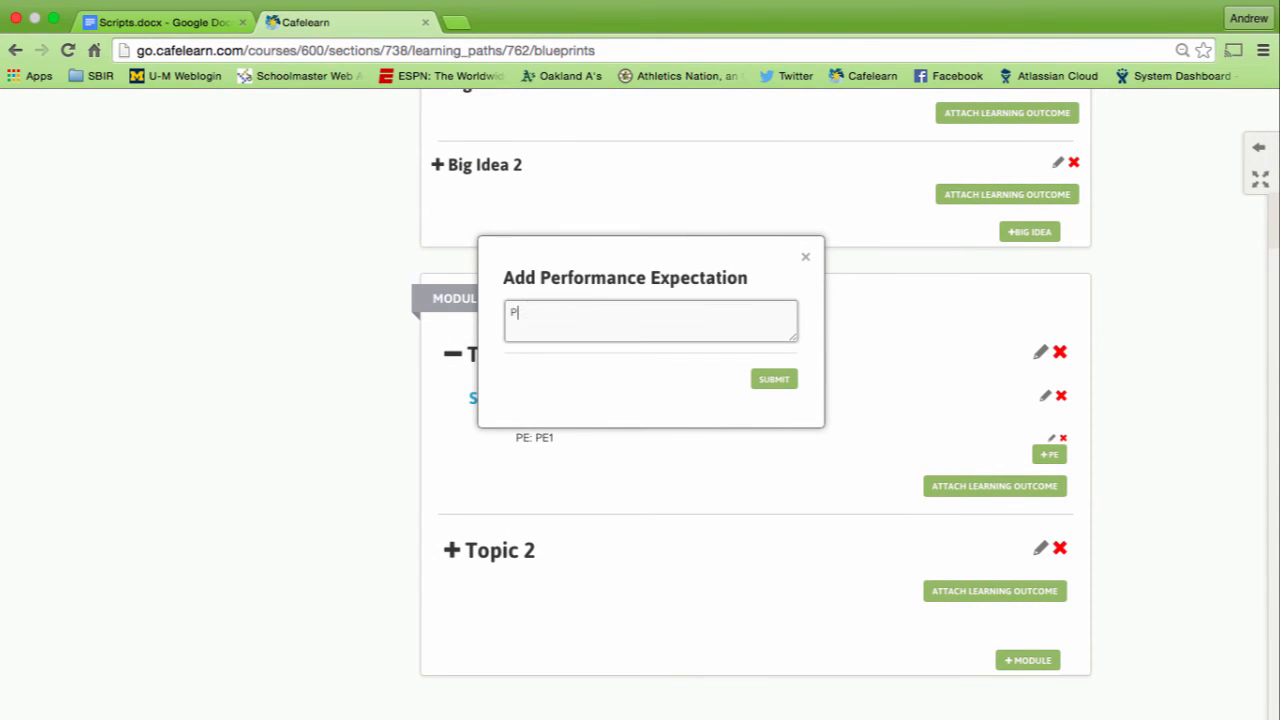
{"action": "type", "text": "E2"}
{"action": "left_click", "coordinate": [777, 384]}
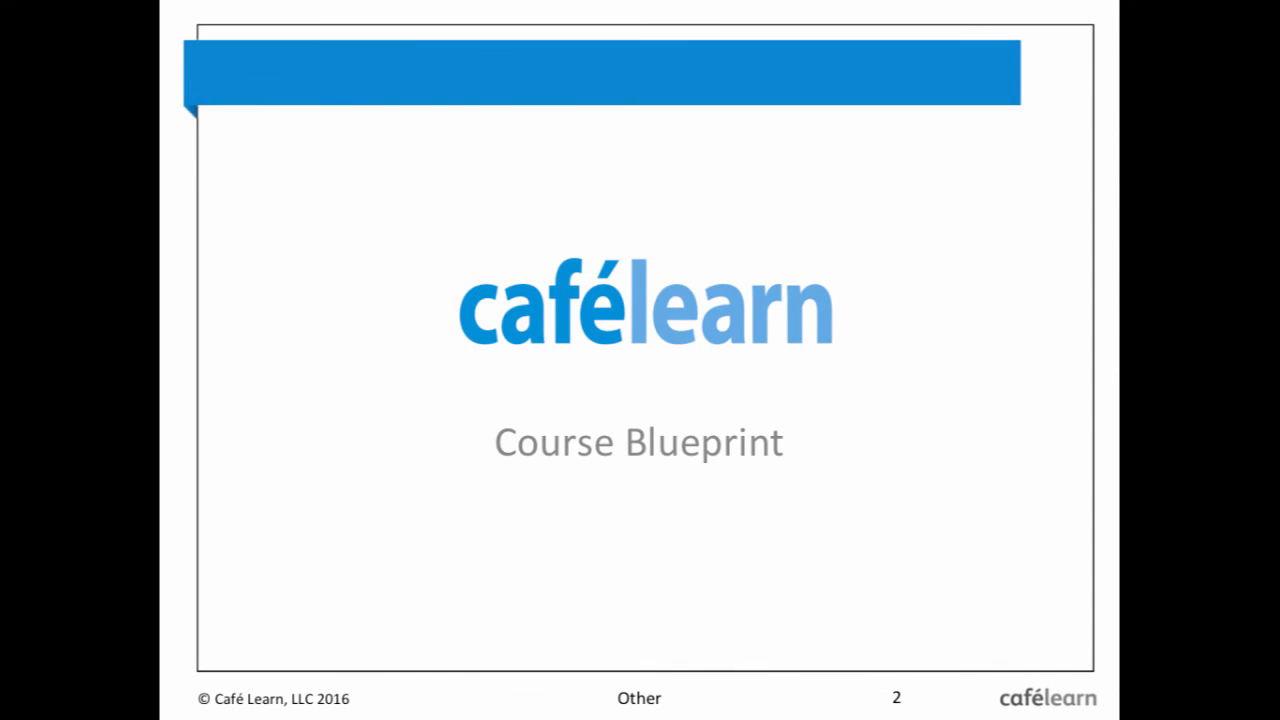